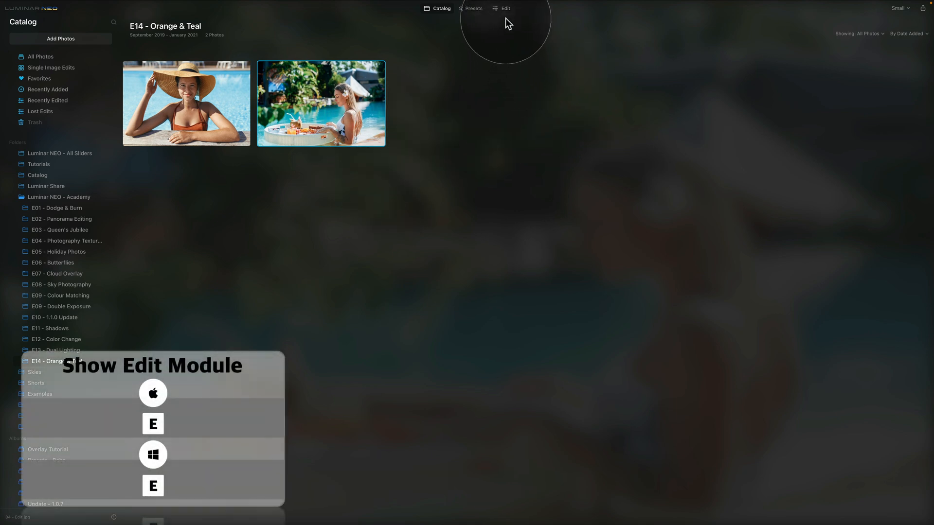
- Open the selected pool photo for editing and add the Color and Toning tools to the favorites
click(504, 9)
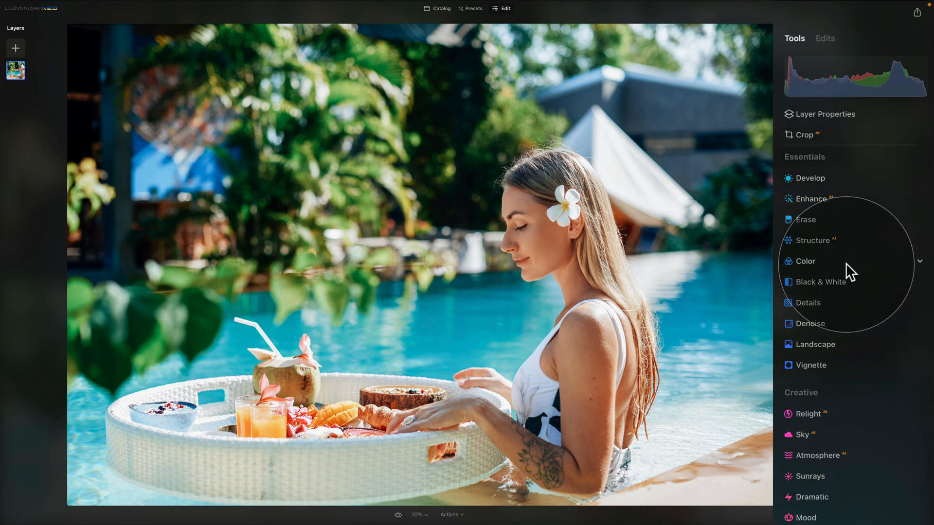
right_click(807, 262)
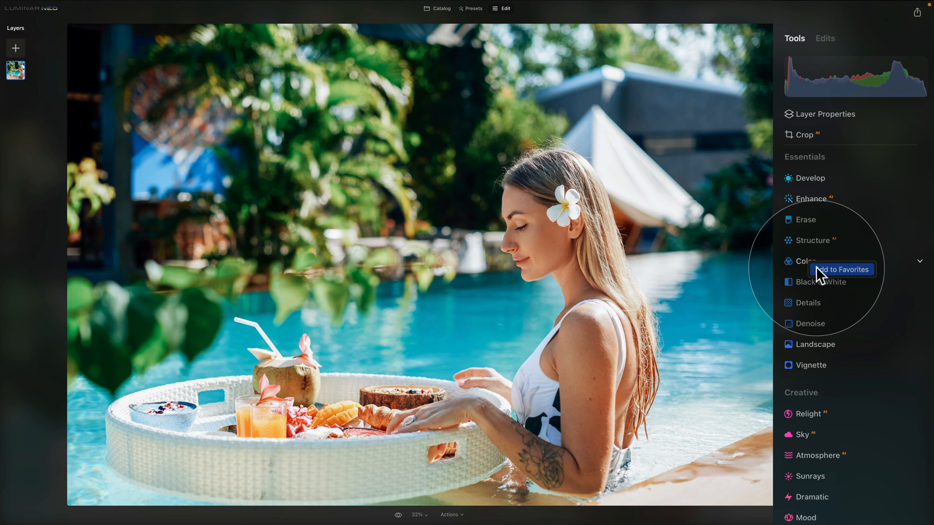
click(816, 269)
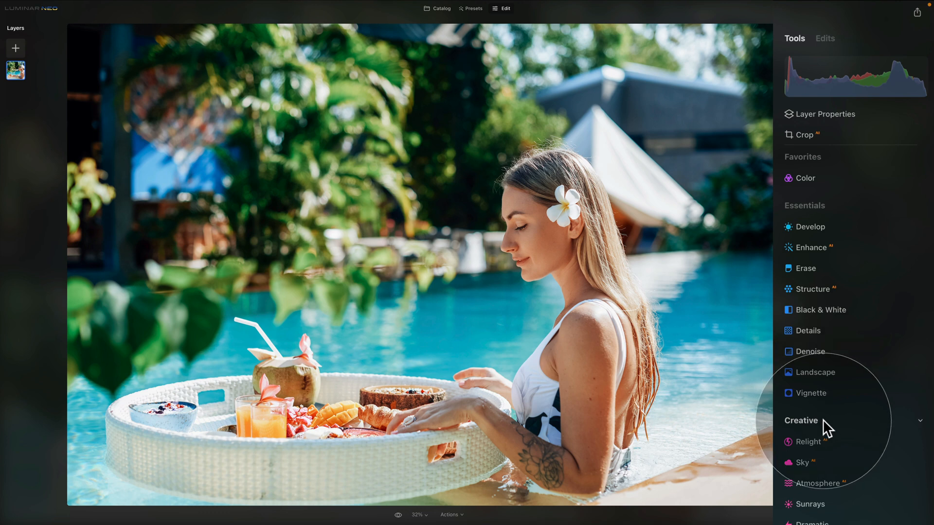
scroll(821, 419, down, 4)
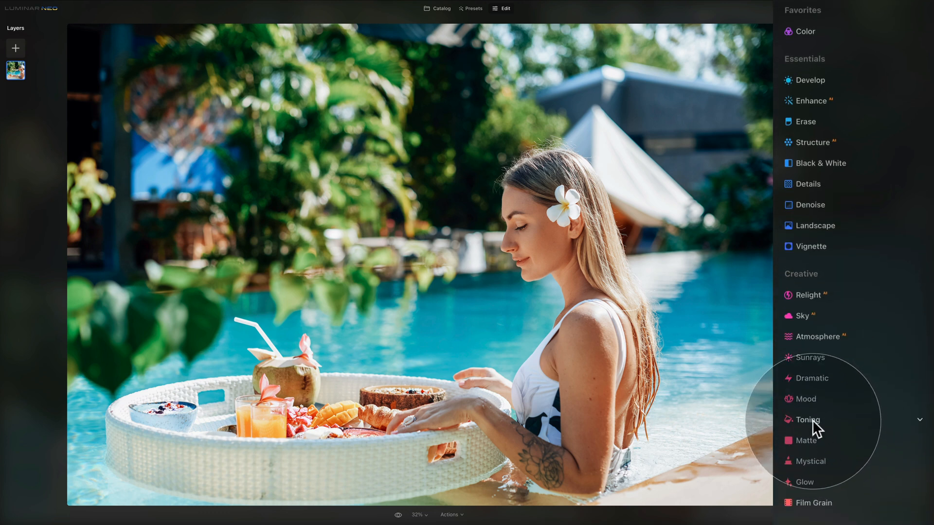
right_click(812, 421)
click(846, 428)
scroll(829, 252, up, 4)
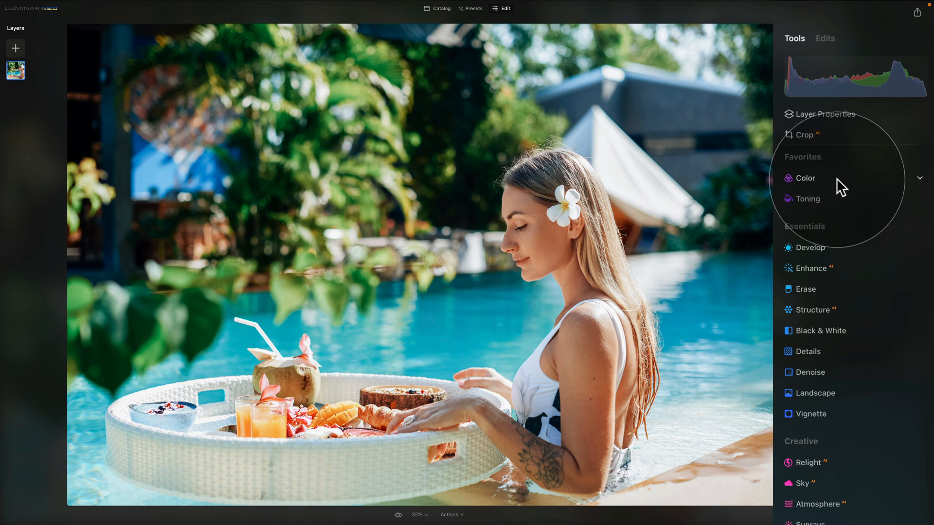
- Expand the Color tool's HSL settings with Hue as the property to adjust
click(806, 178)
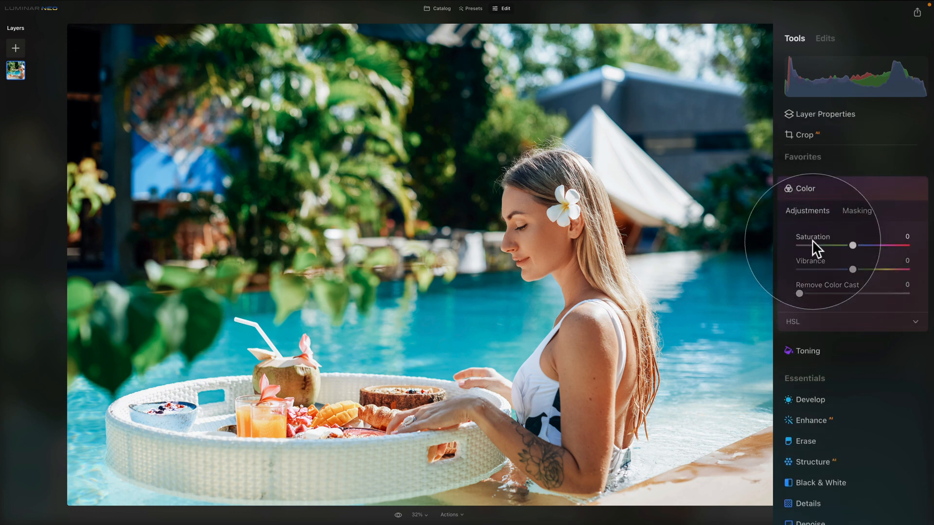
click(810, 320)
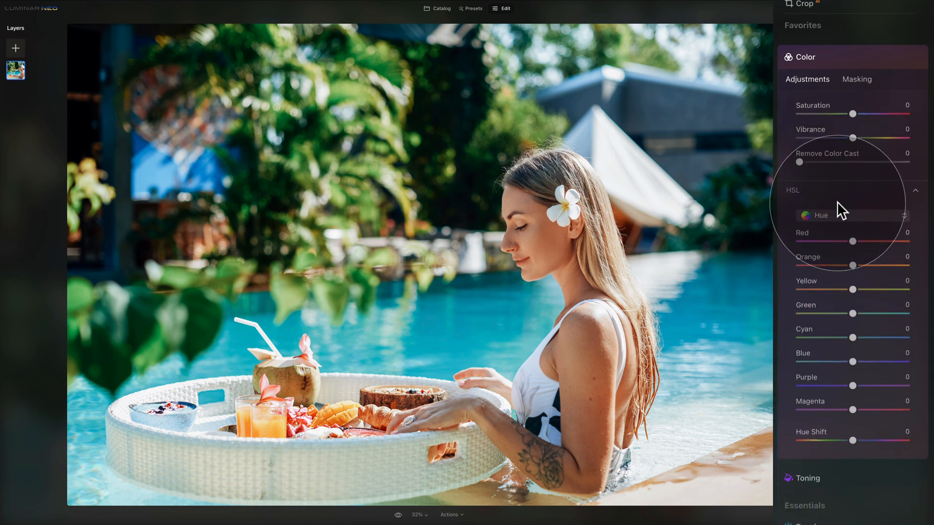
click(835, 212)
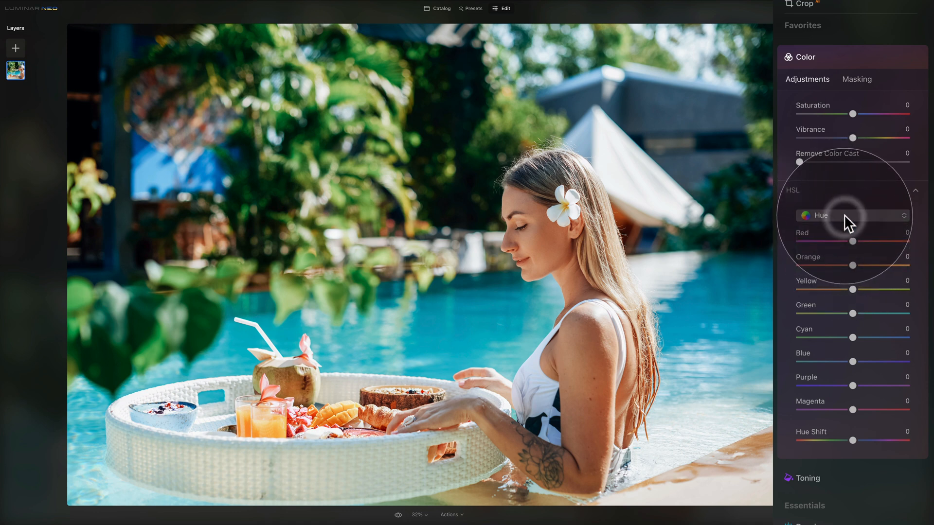
click(844, 215)
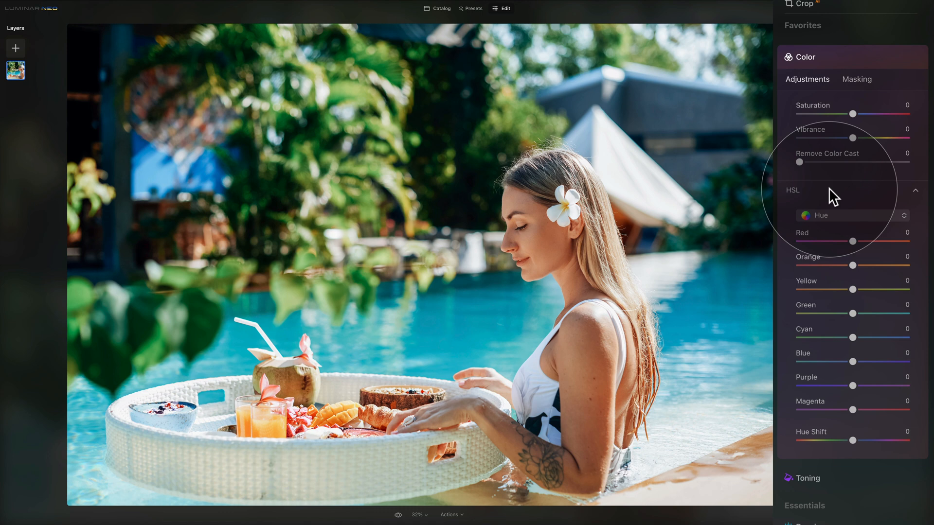
click(839, 214)
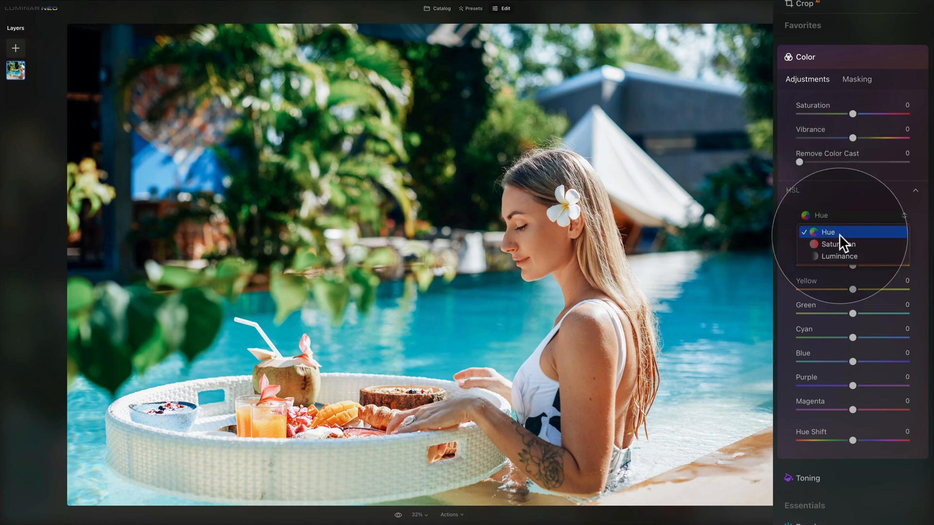
click(839, 232)
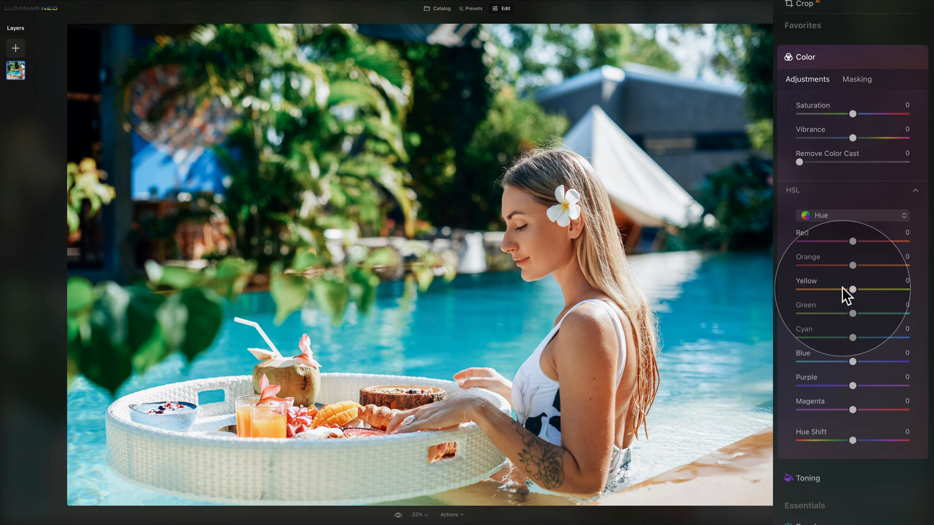
- Set the HSL hue to -80 for Yellow, -10 for Orange and -21 for Red
drag(851, 287, 818, 285)
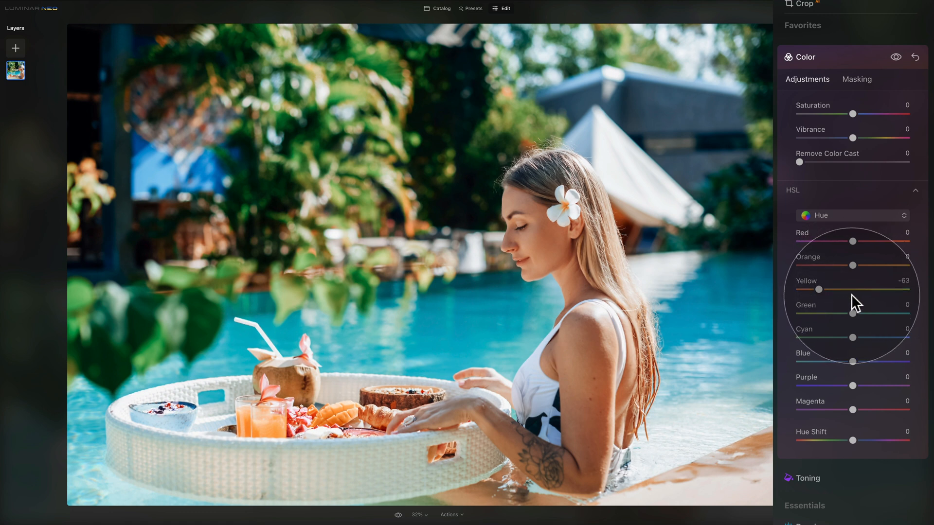
drag(815, 289, 807, 290)
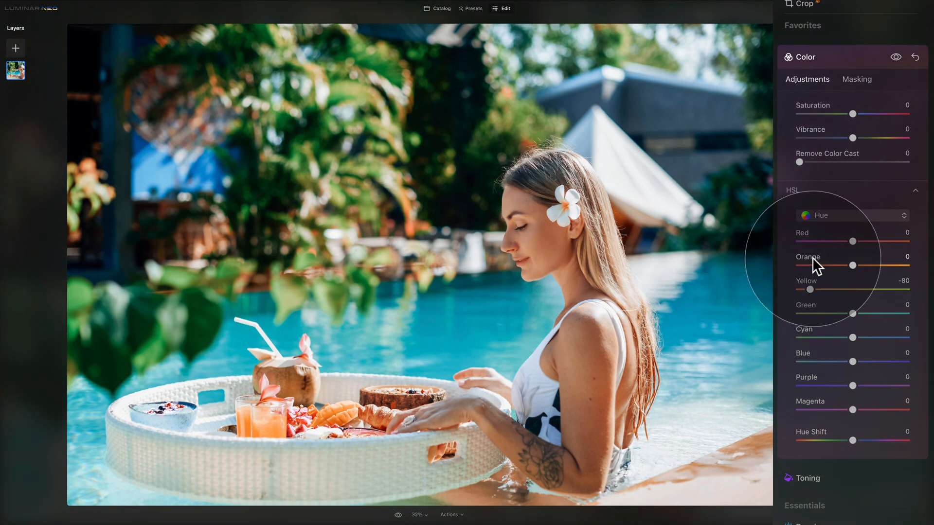
drag(851, 265, 844, 266)
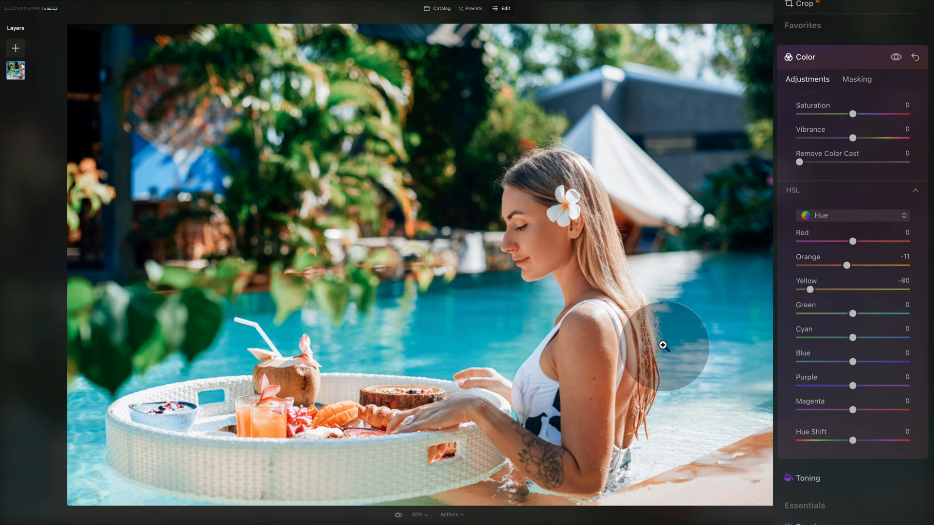
click(846, 264)
mouse_move(841, 265)
mouse_down()
mouse_move(825, 262)
mouse_move(851, 266)
mouse_up()
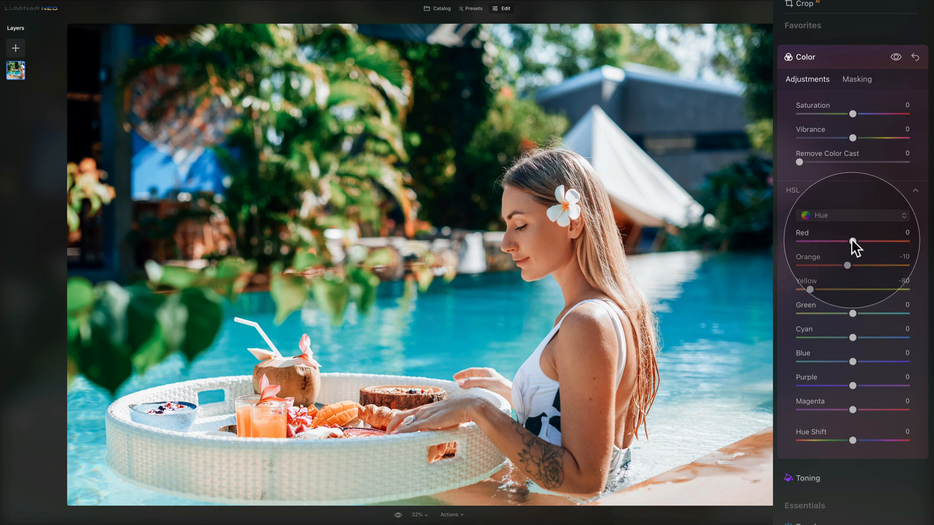
drag(851, 240, 843, 242)
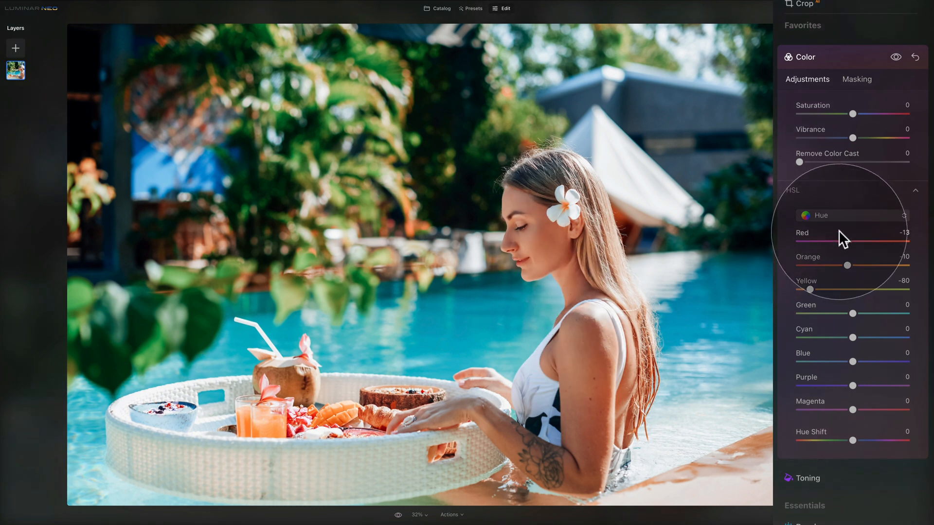
drag(842, 240, 839, 240)
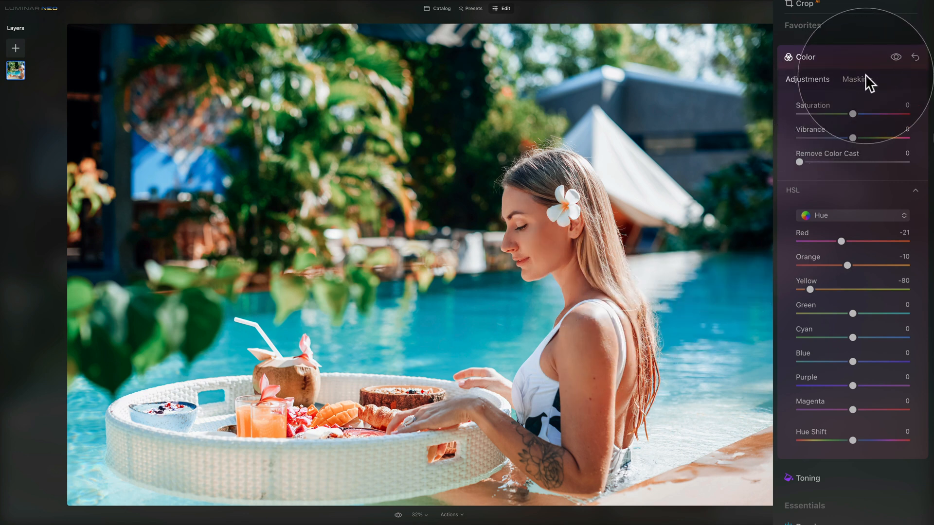
- Compare the photo with and without the Color edits, and set the HSL hue to -100 for Blue and 100 for Cyan
click(894, 55)
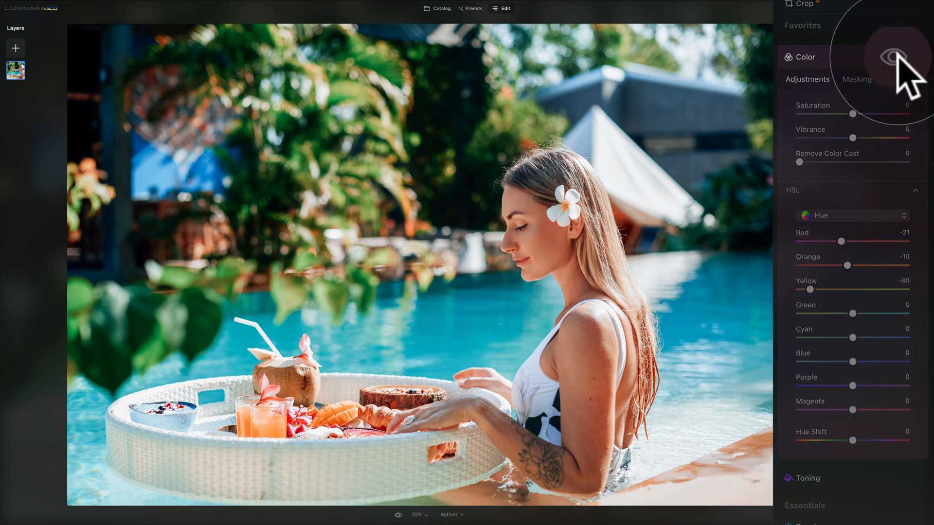
click(897, 55)
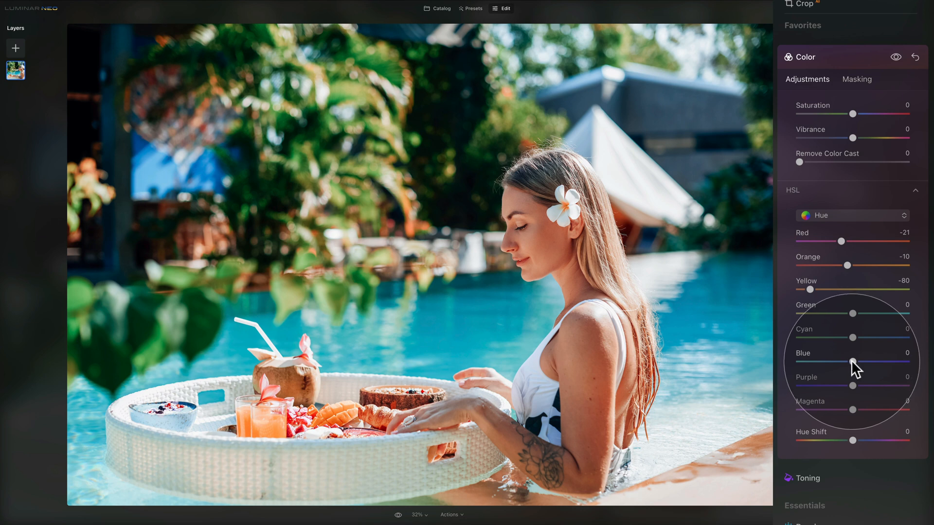
drag(851, 361, 751, 375)
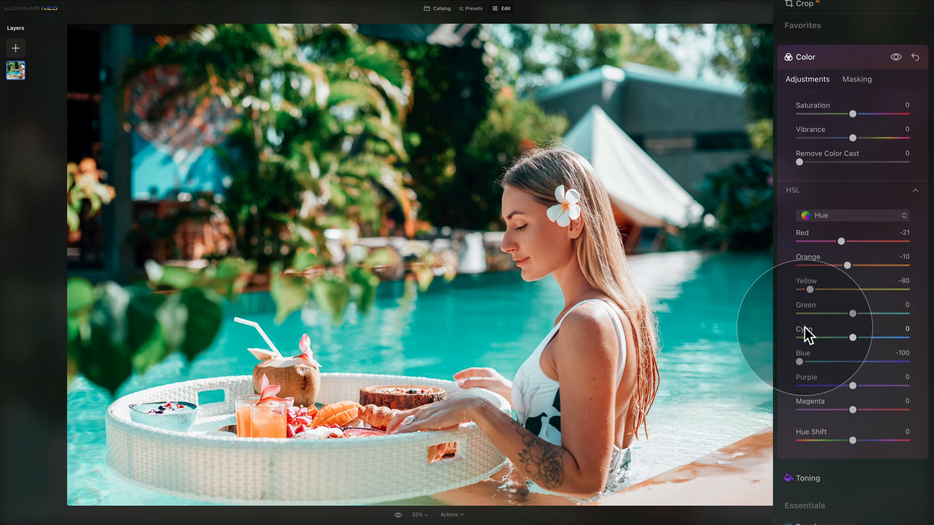
drag(853, 337, 906, 338)
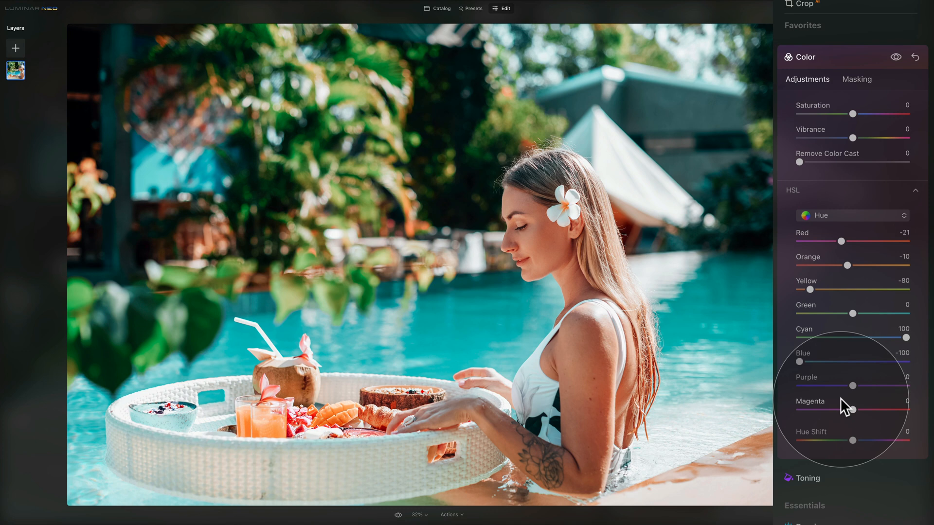
- Switch the HSL adjustments to Saturation and set Yellow to 5, Orange to 40 and Red to -16
click(851, 214)
click(847, 242)
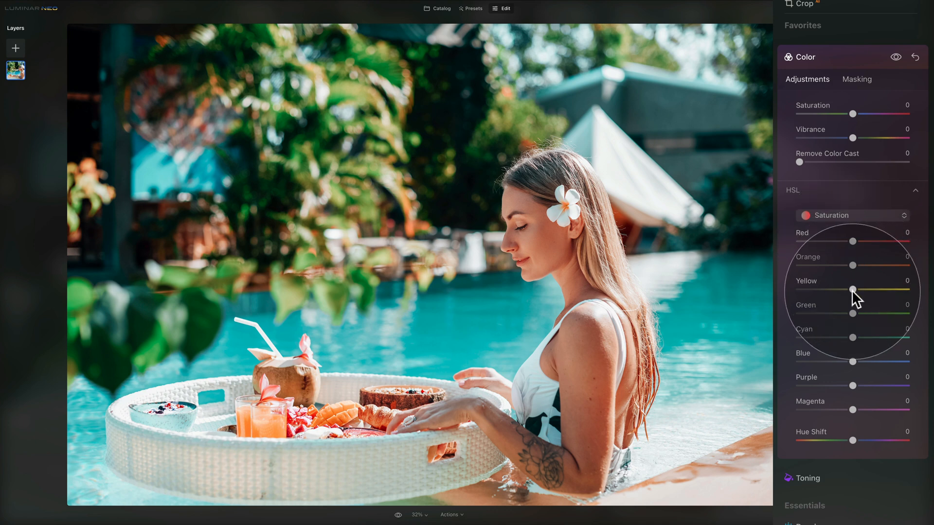
mouse_move(852, 289)
mouse_down()
mouse_move(844, 289)
mouse_move(871, 289)
mouse_move(828, 289)
mouse_move(855, 289)
mouse_up()
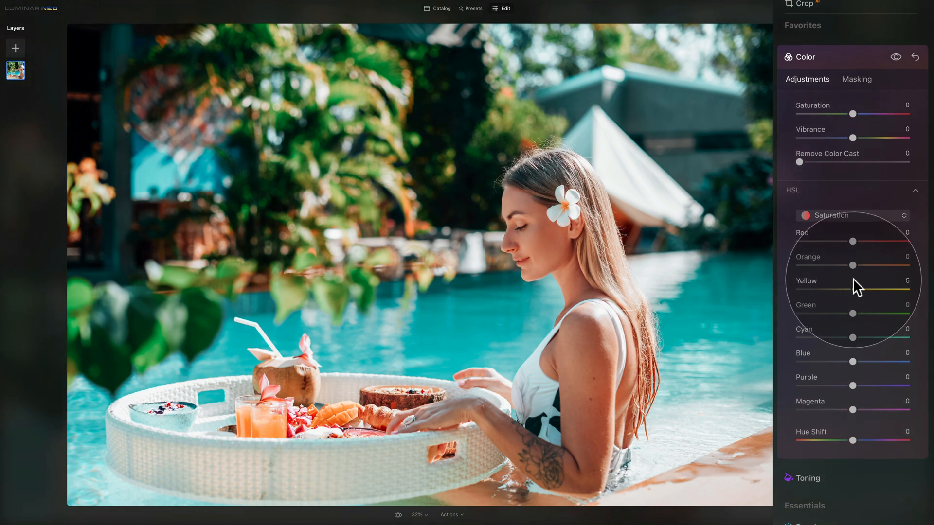
drag(853, 265, 874, 267)
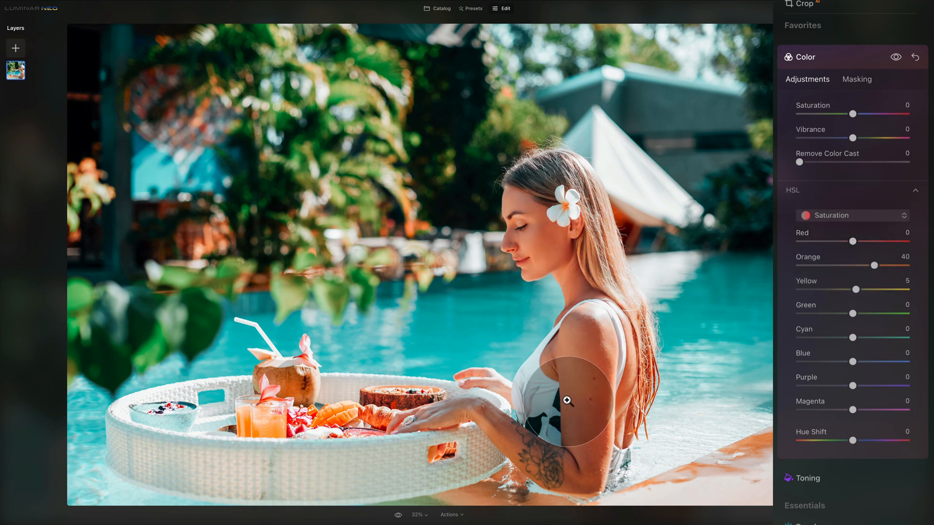
drag(852, 241, 841, 241)
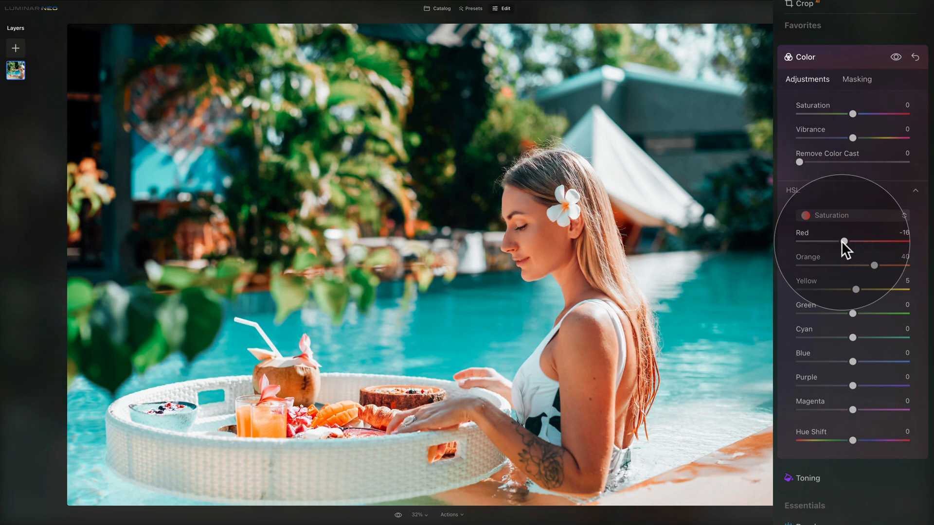
- Compare the photo with and without the Color edits, and set the HSL saturation to 19 for Blue and 11 for Cyan
click(896, 58)
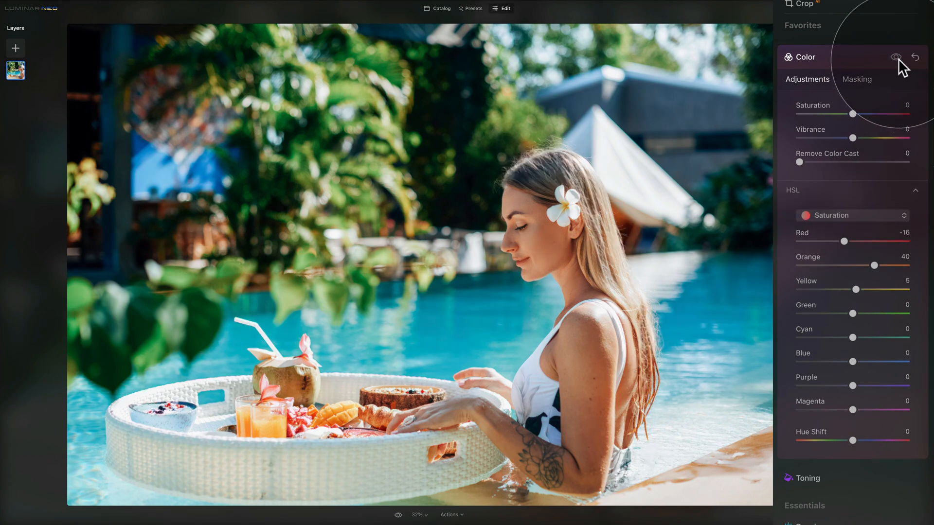
click(896, 57)
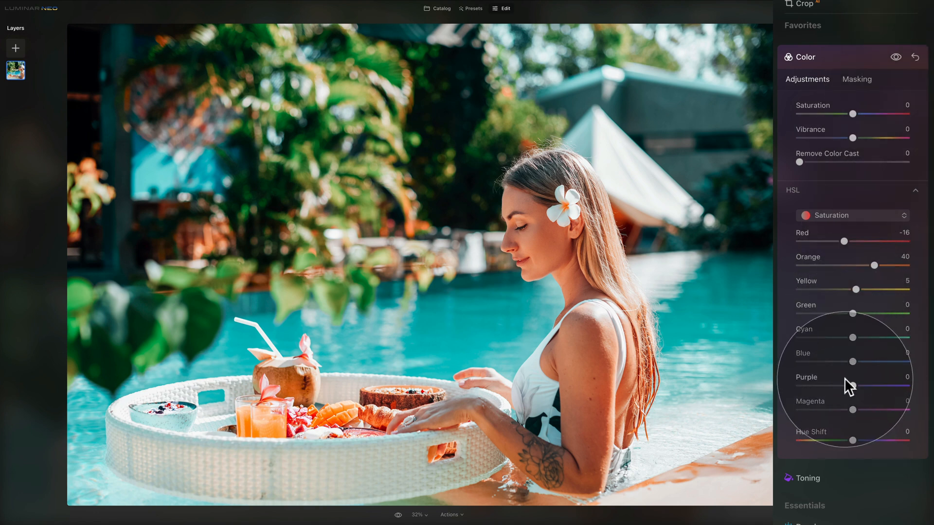
drag(850, 361, 863, 361)
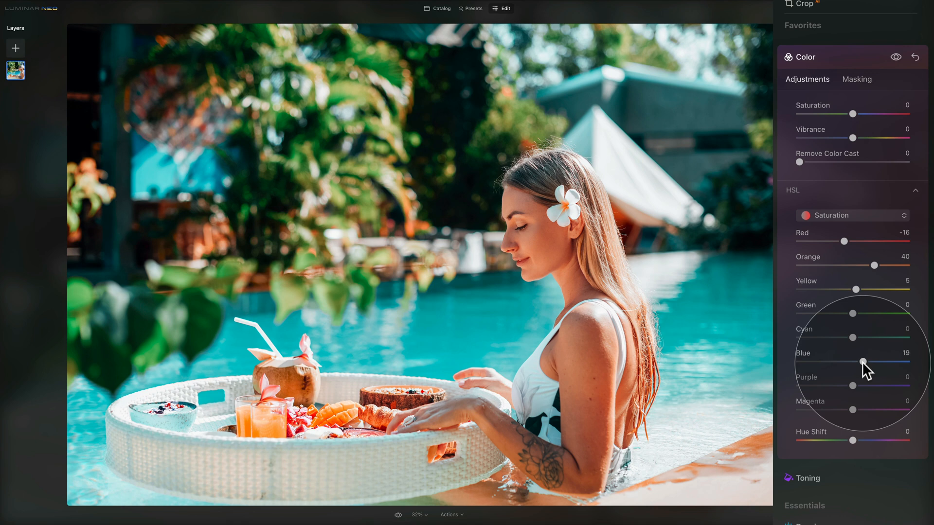
drag(853, 338, 859, 337)
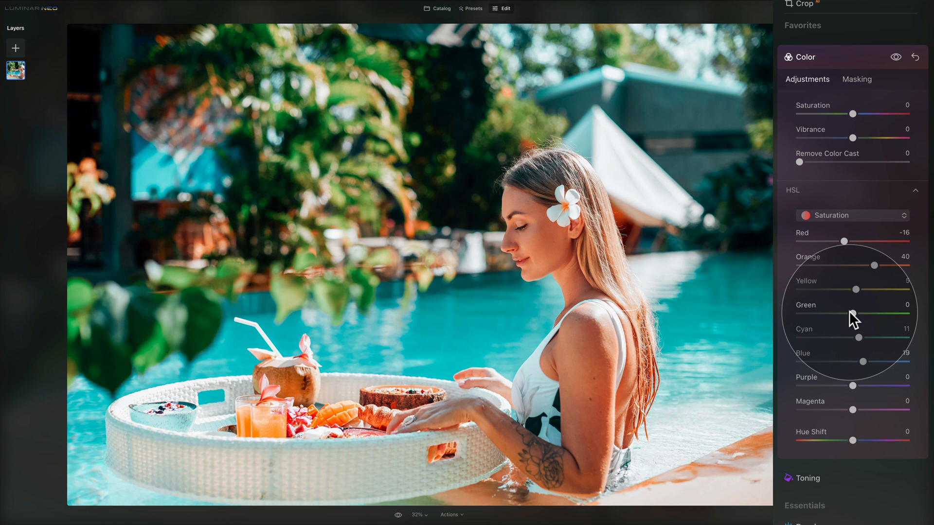
- Try different HSL saturation amounts for Purple and Magenta, and reset both to their defaults
mouse_move(852, 386)
mouse_down()
mouse_move(825, 389)
mouse_move(868, 388)
mouse_up()
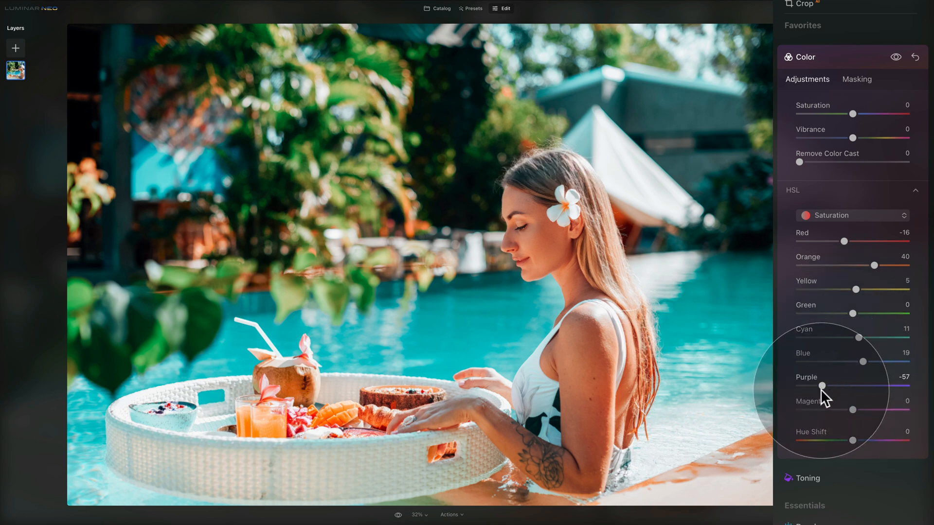
double_click(804, 377)
drag(854, 410, 868, 412)
double_click(801, 402)
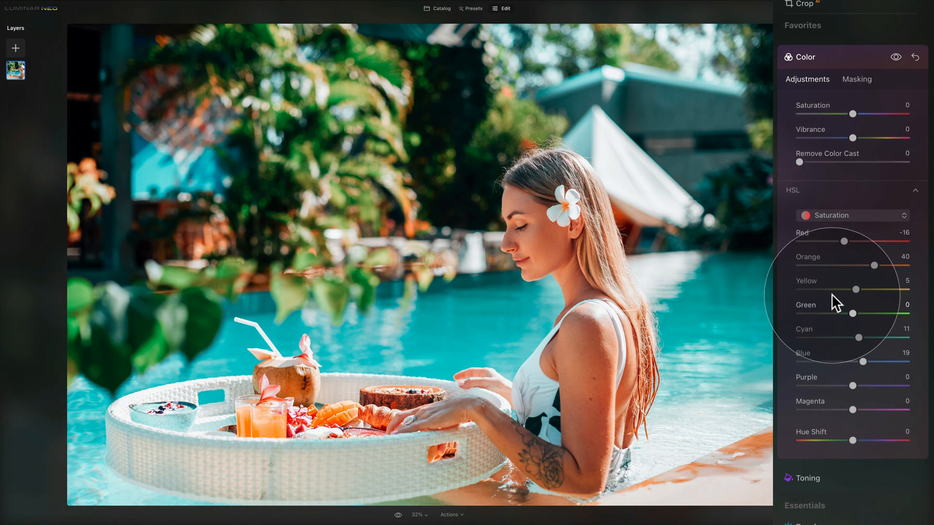
- Switch the HSL adjustments to Luminance and set Orange to 19, Yellow to -16 and Green to -20
click(861, 214)
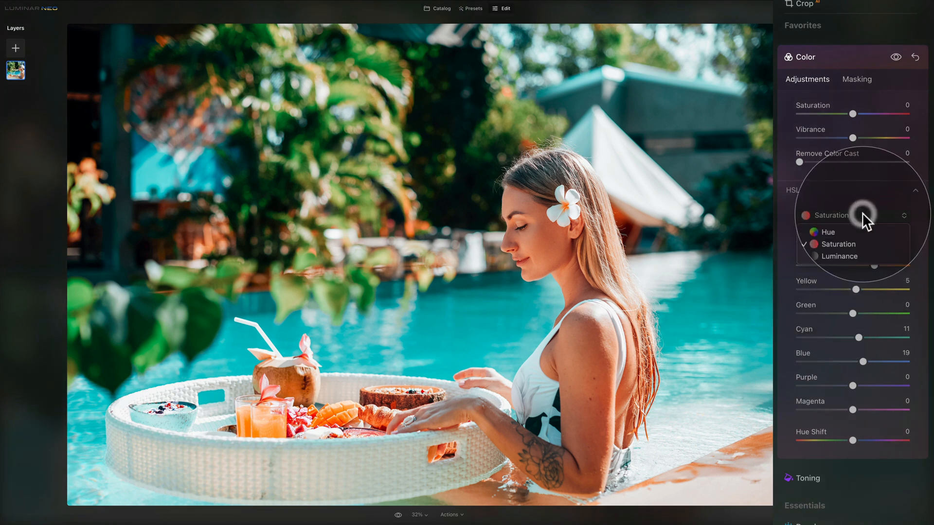
click(864, 253)
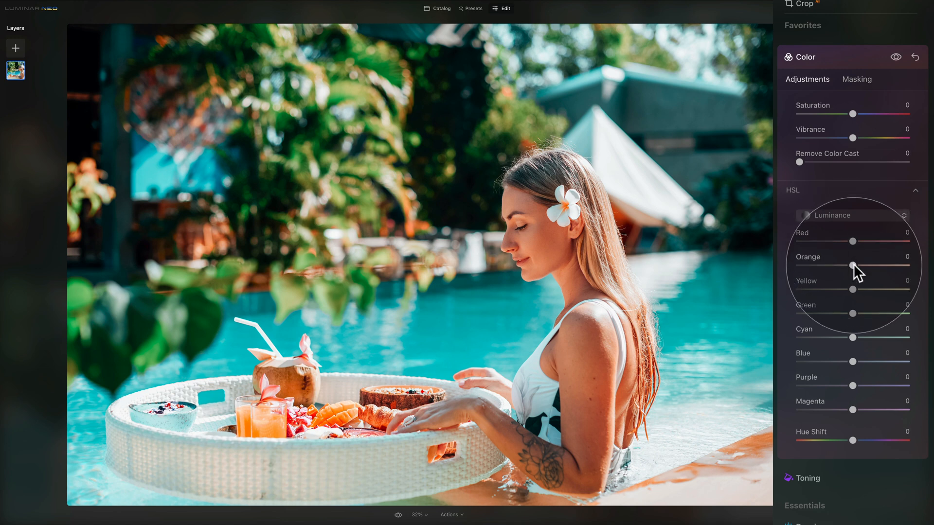
drag(853, 264, 842, 289)
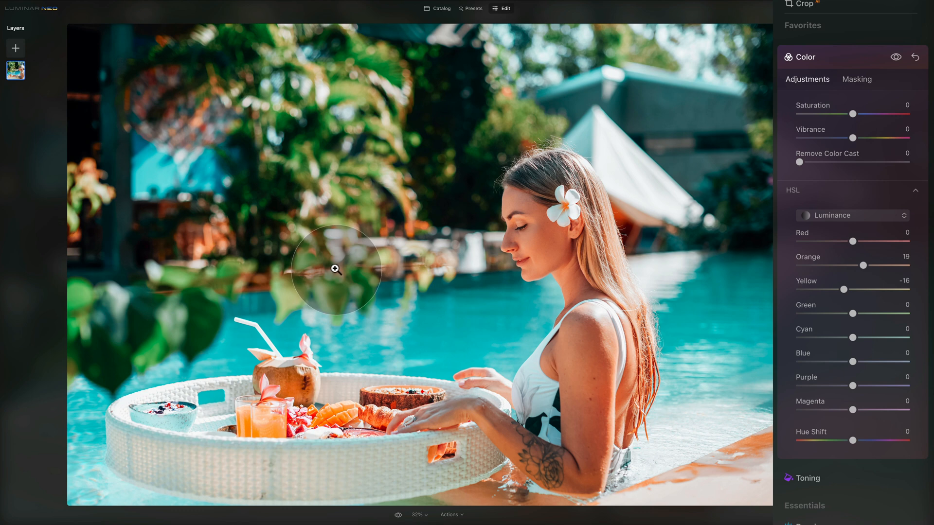
drag(850, 312, 837, 312)
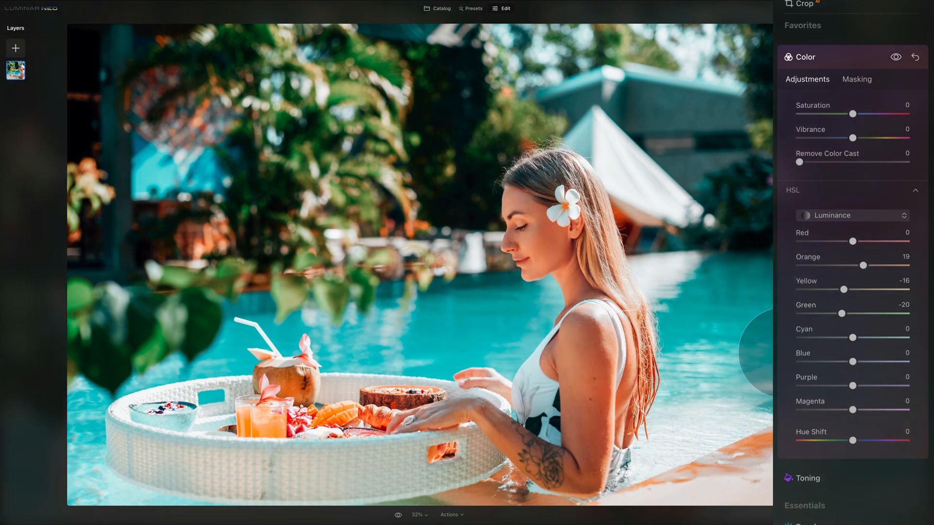
- Set the HSL luminance of Cyan to -26, and try other Blue and Purple amounts before resetting both to their defaults
drag(852, 334, 869, 362)
double_click(801, 351)
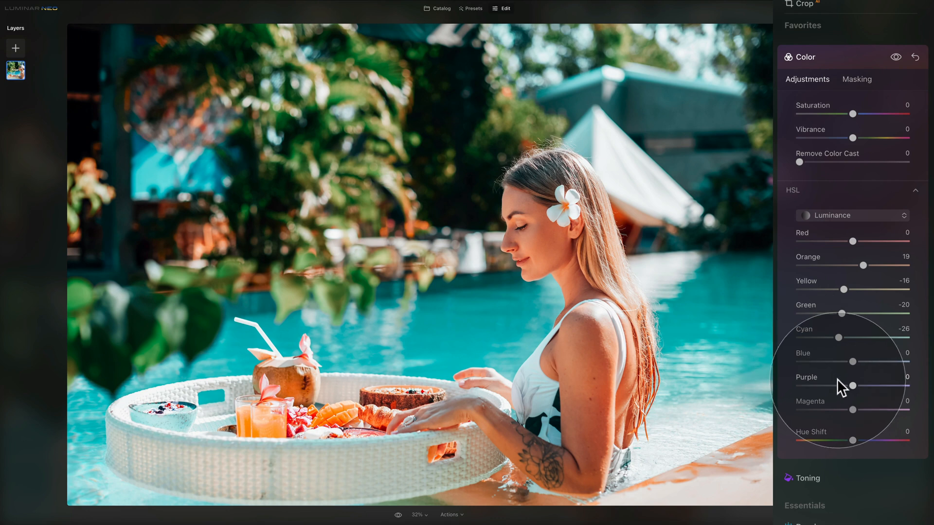
mouse_move(851, 386)
mouse_down()
mouse_move(833, 388)
mouse_move(842, 386)
mouse_up()
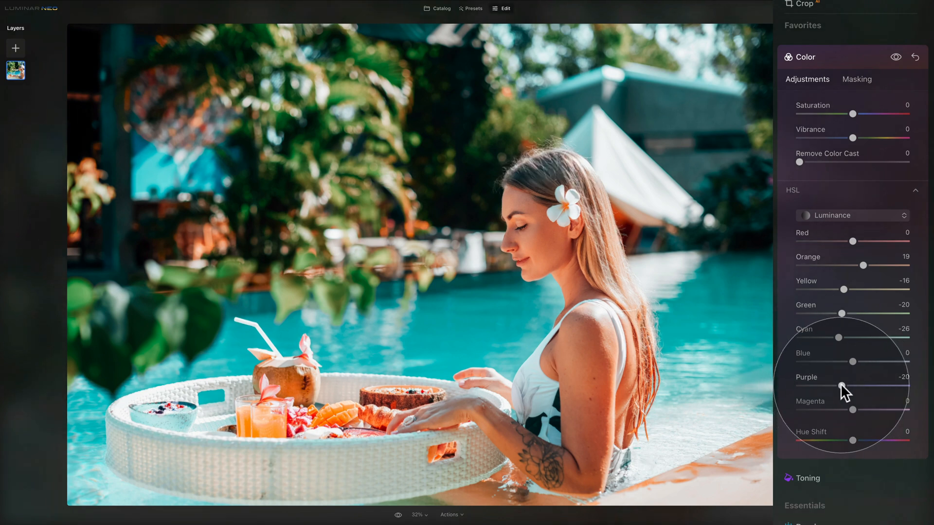
double_click(807, 378)
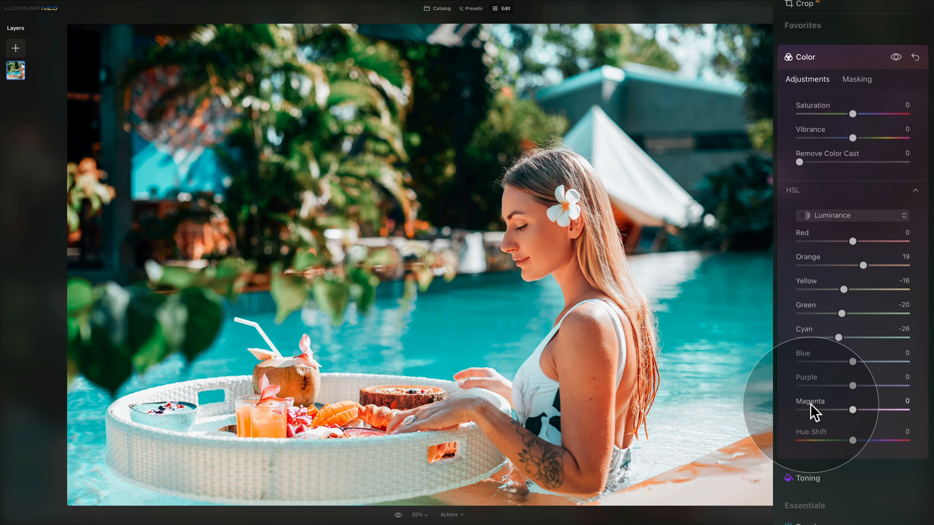
- Compare the photo with and without the Color edits, and close the Color tool
click(894, 57)
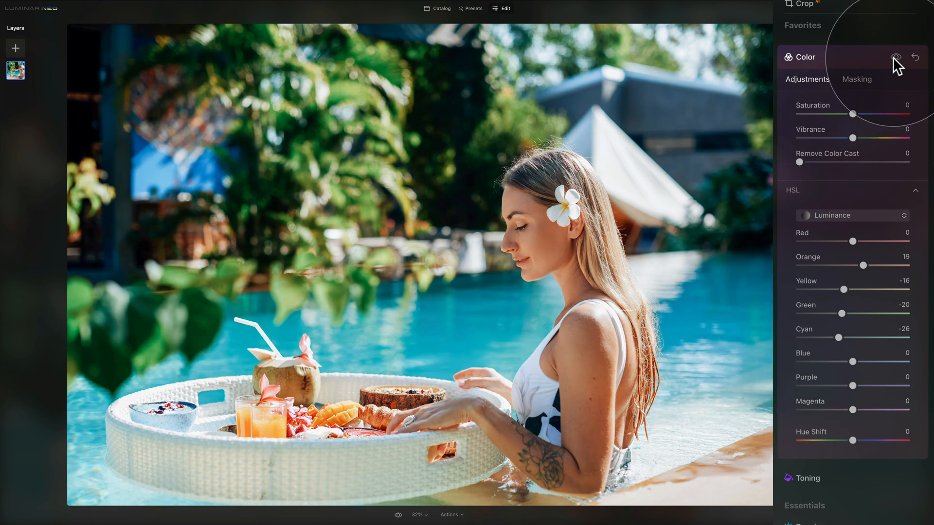
click(893, 57)
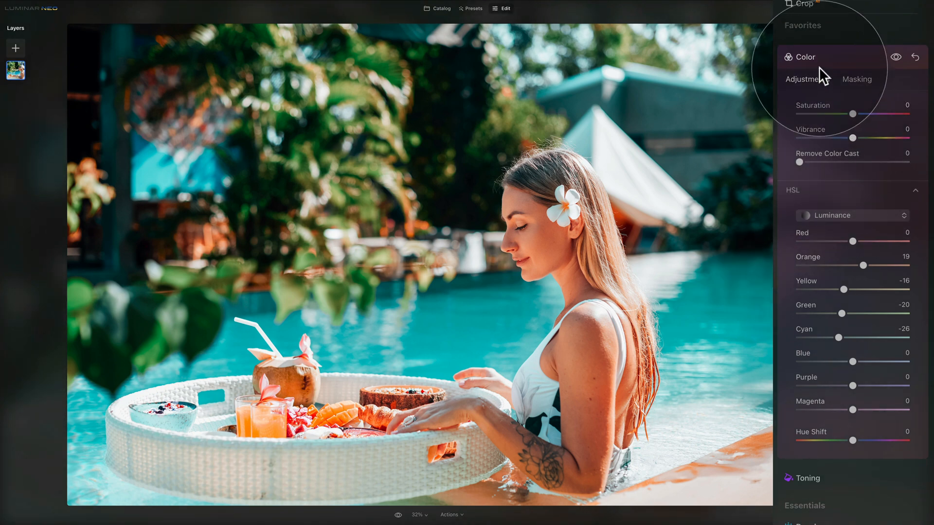
click(832, 56)
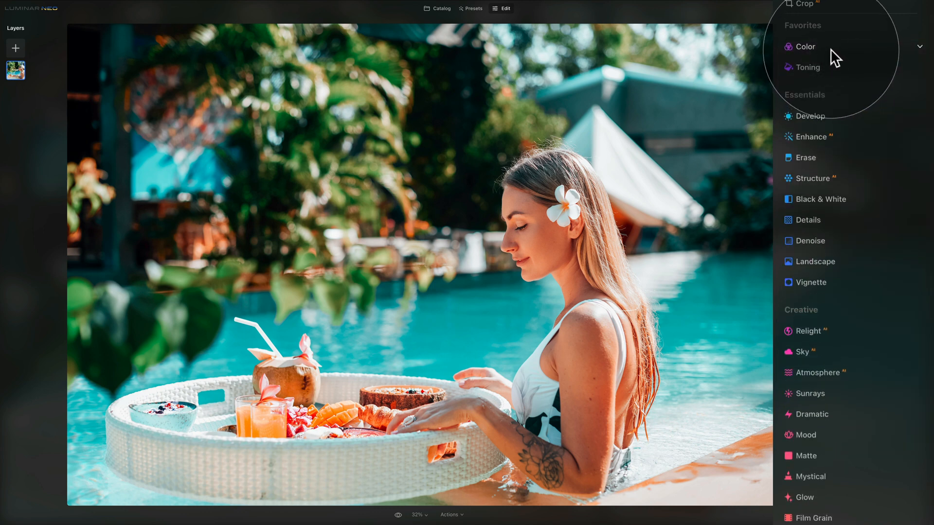
- Open the Toning tool and set its Amount to 100
click(832, 68)
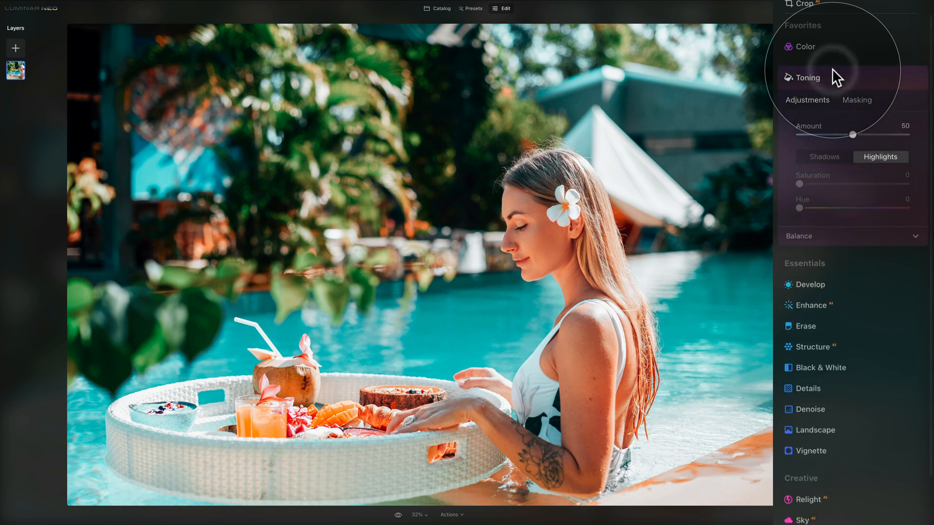
scroll(834, 121, up, 3)
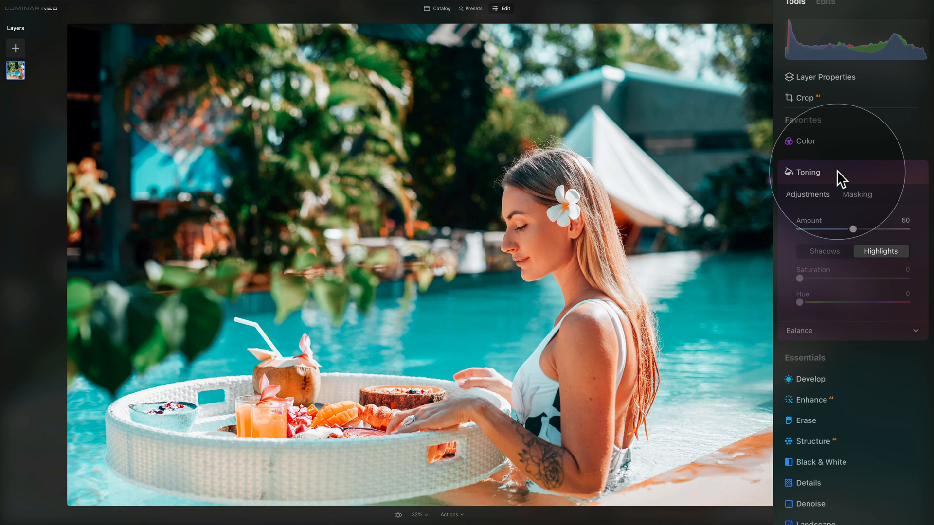
drag(853, 228, 931, 231)
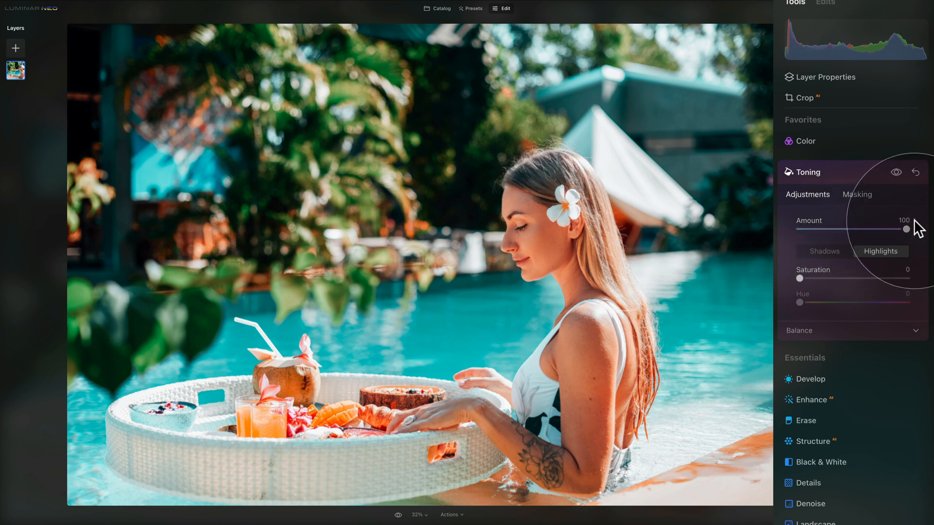
- Tone the highlights teal with a Hue of 198 and a Saturation of 22
click(894, 252)
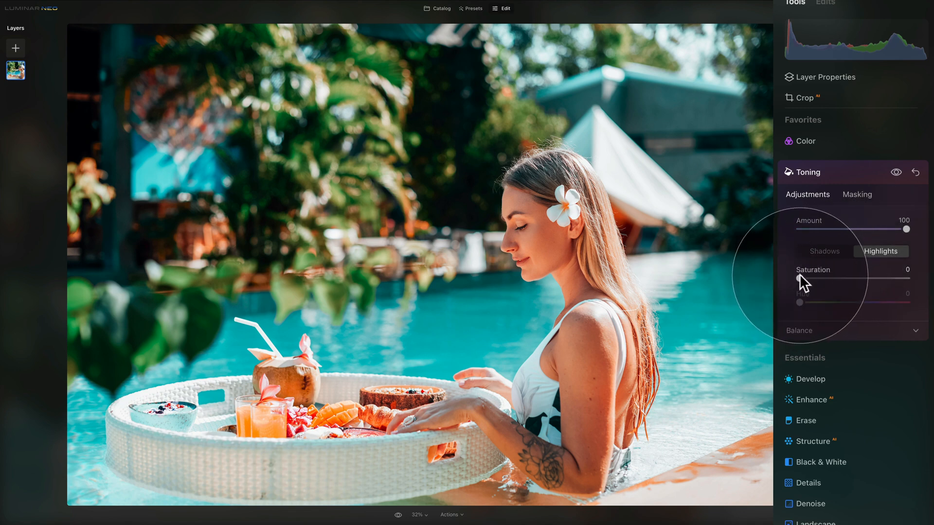
drag(800, 275, 918, 285)
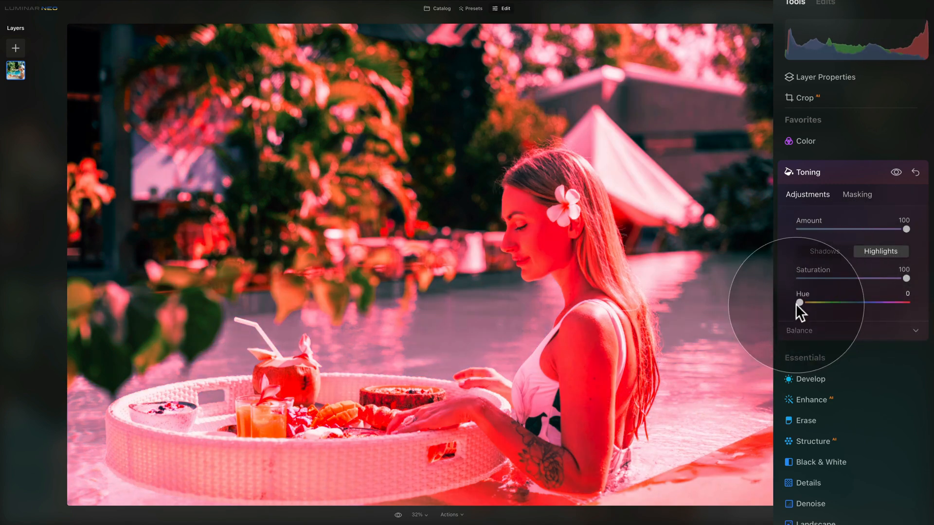
drag(801, 301, 859, 304)
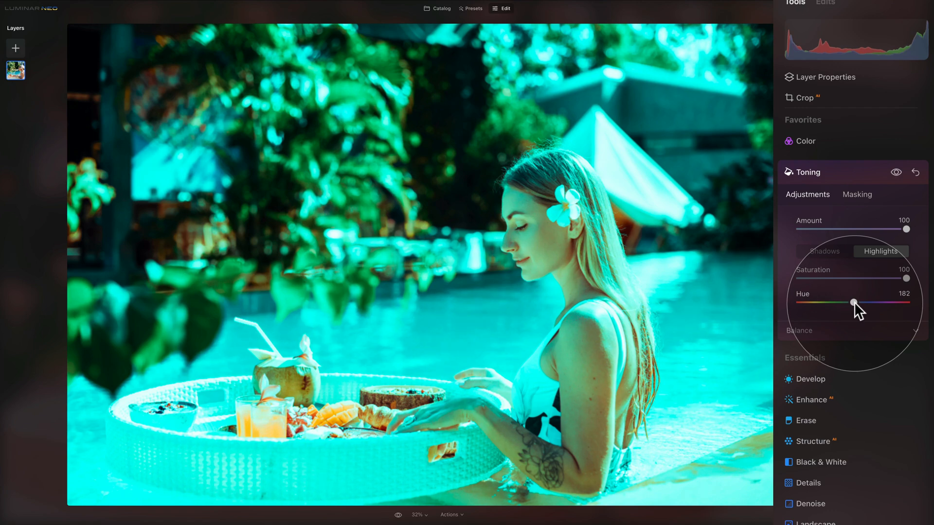
drag(855, 302, 820, 282)
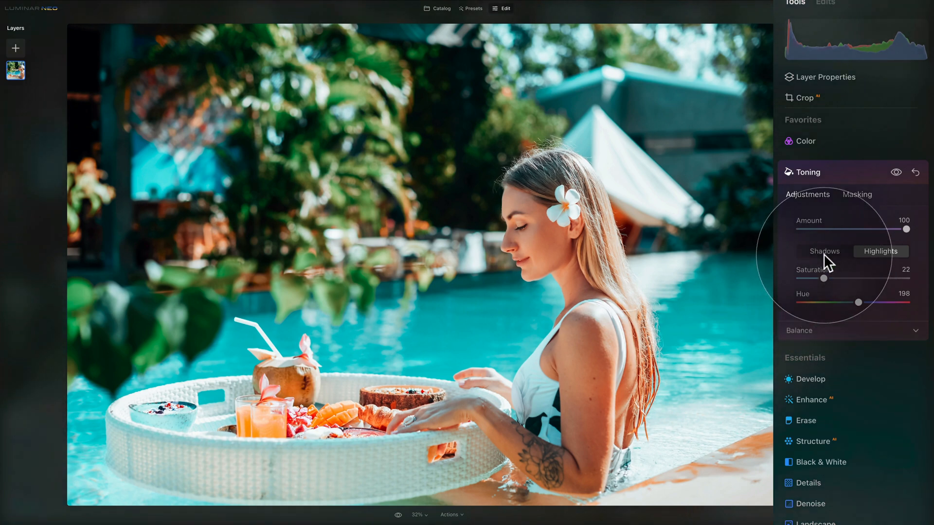
- Set the highlights toning Saturation to 20, comparing the photo with and without the Toning edits
click(895, 172)
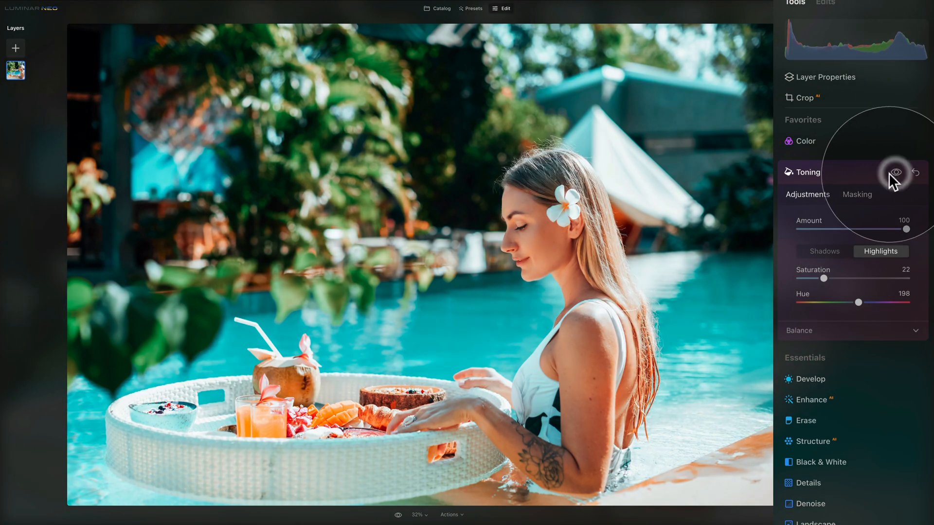
drag(822, 278, 820, 277)
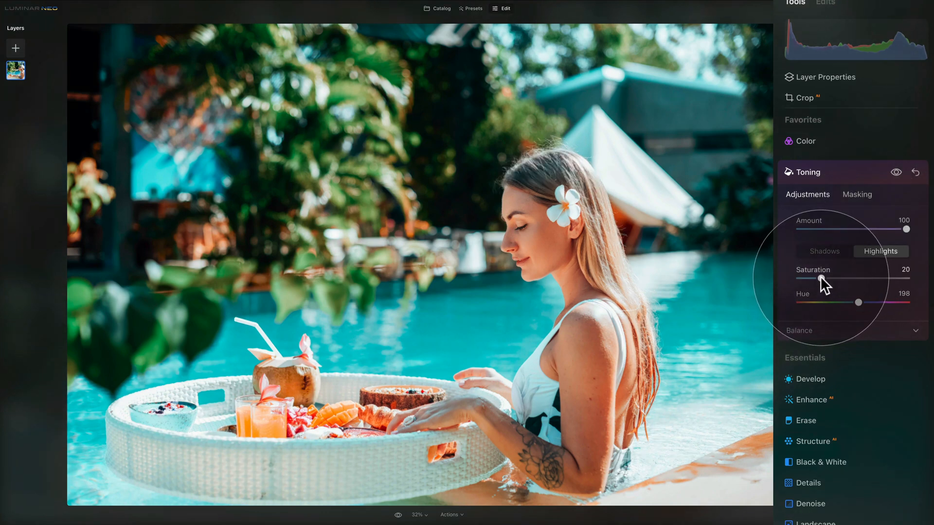
click(896, 171)
click(896, 171)
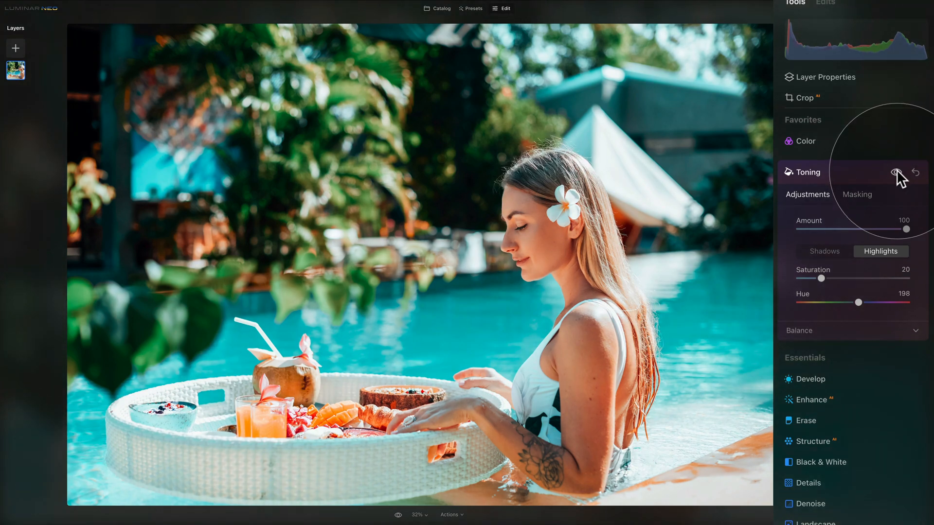
- Tone the shadows orange with a Hue of 23 and a Saturation of 19
click(827, 253)
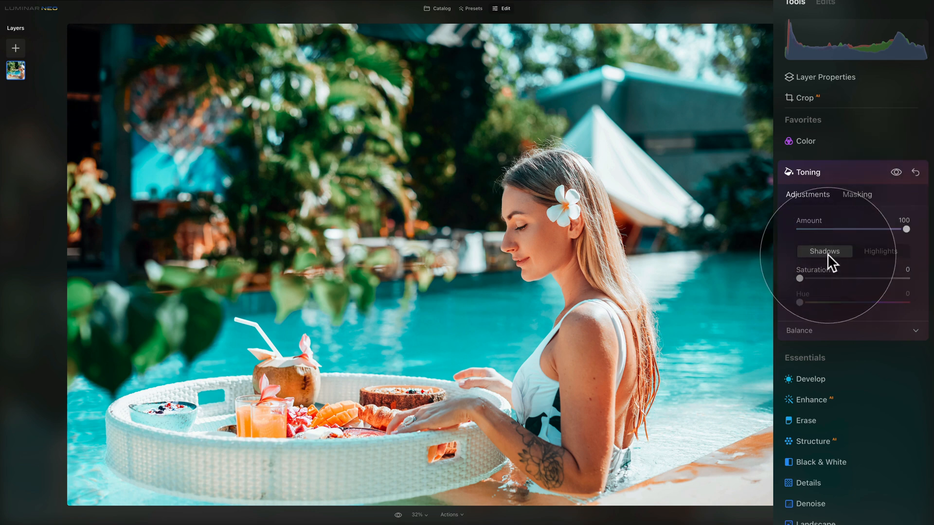
drag(799, 279, 908, 278)
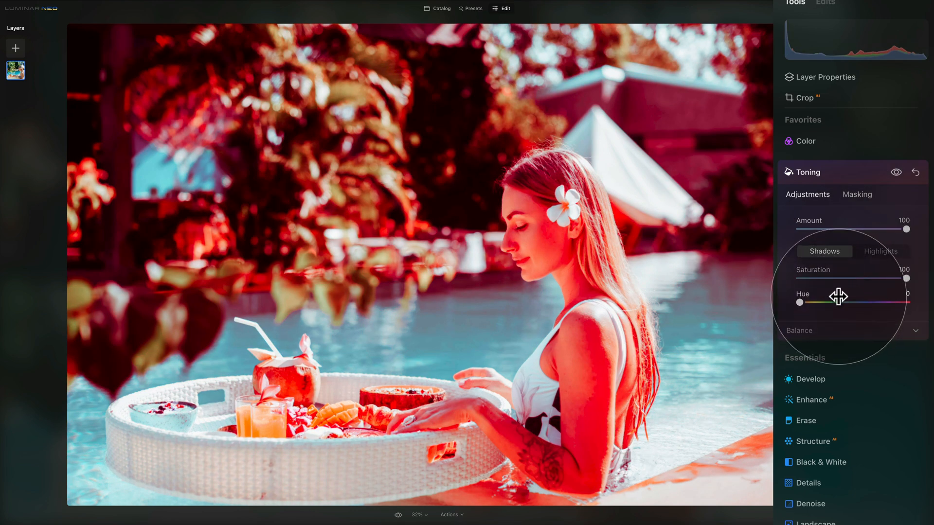
drag(799, 302, 806, 302)
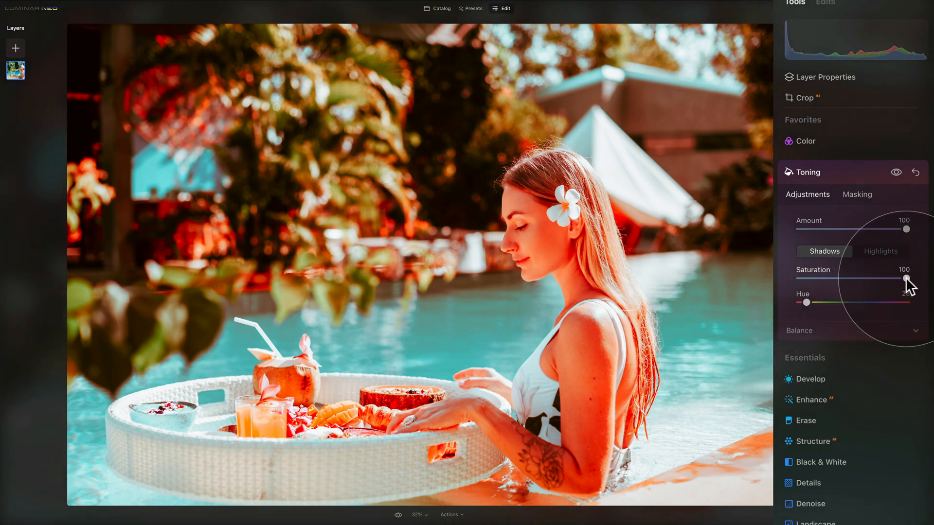
drag(905, 277, 819, 286)
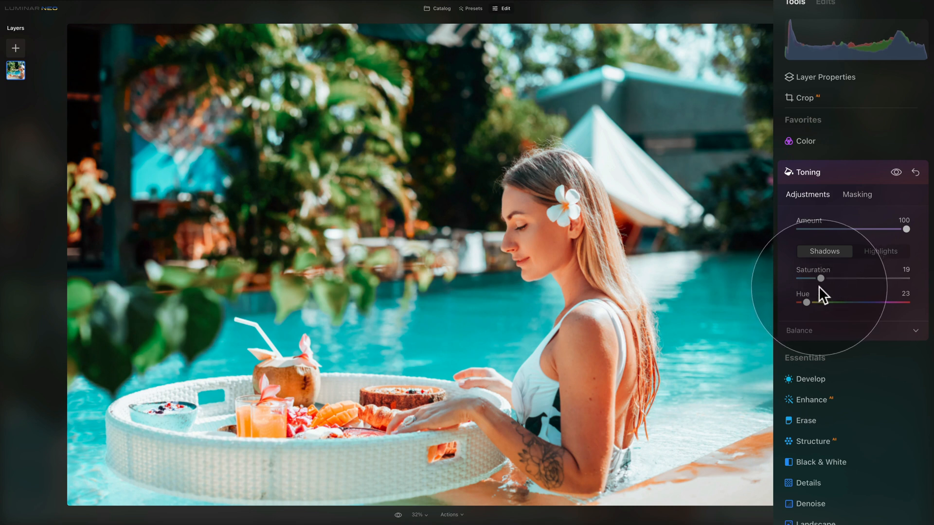
- Compare the photo with and without the complete Toning edits, and close the Toning tool
click(895, 173)
click(892, 172)
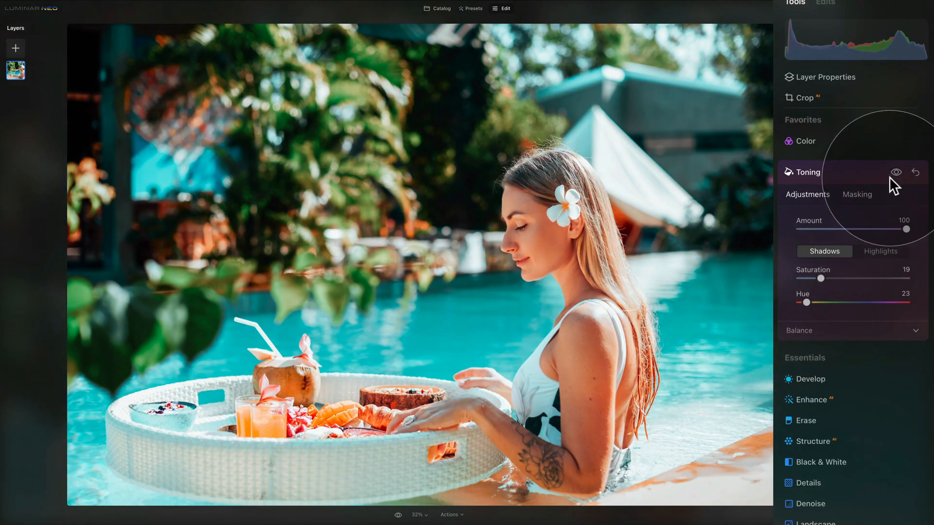
click(888, 177)
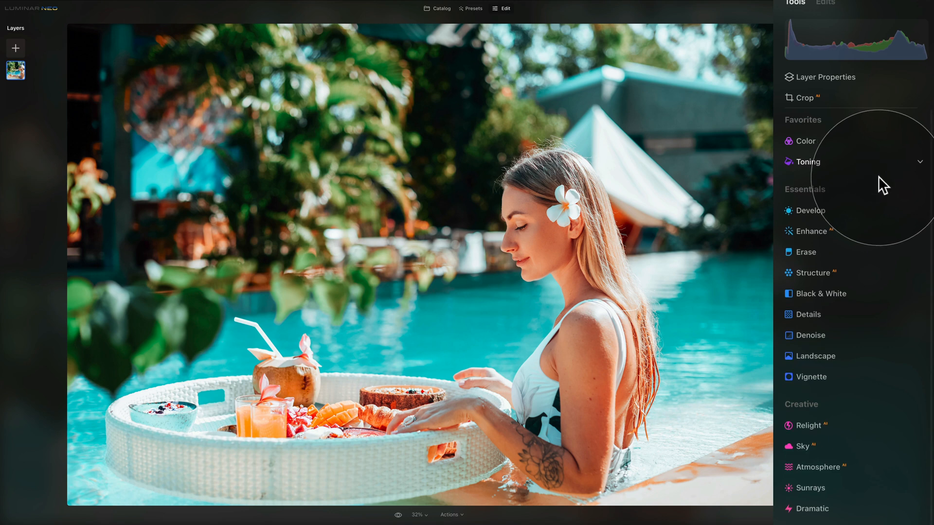
- Save the photo's adjustments as a preset named "Orange & Teal"
scroll(878, 90, down, 2)
scroll(874, 80, down, 3)
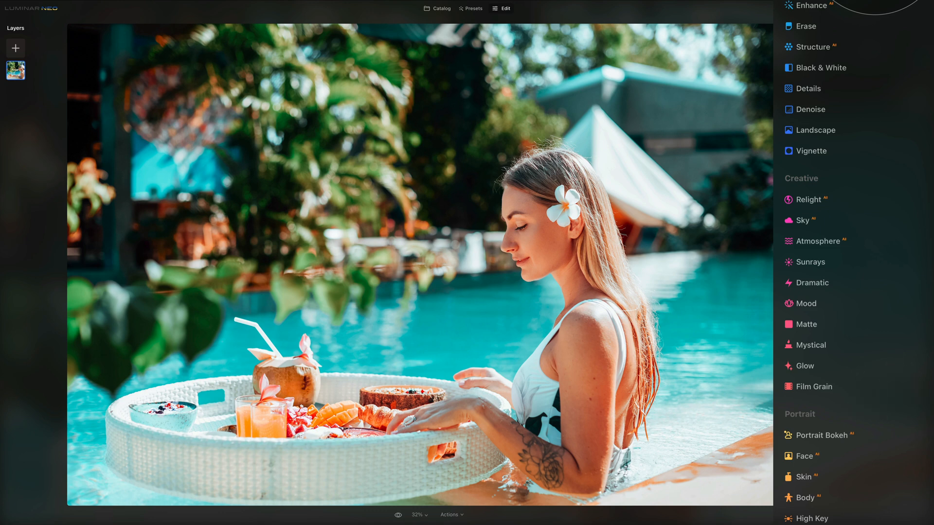
scroll(874, 51, up, 10)
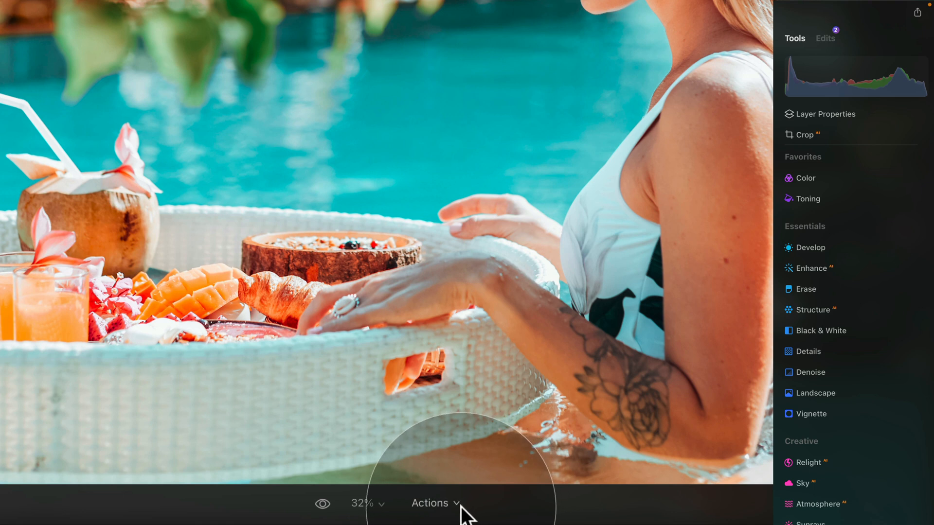
click(456, 504)
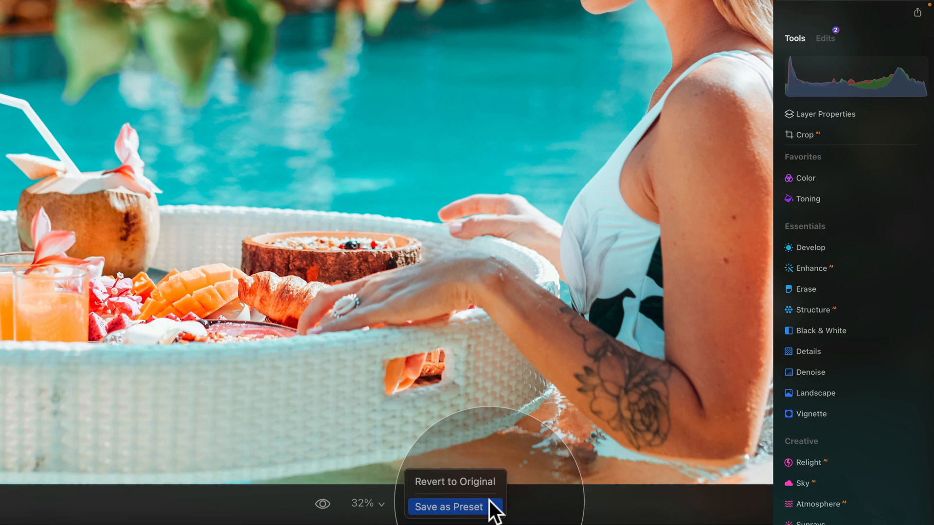
click(448, 506)
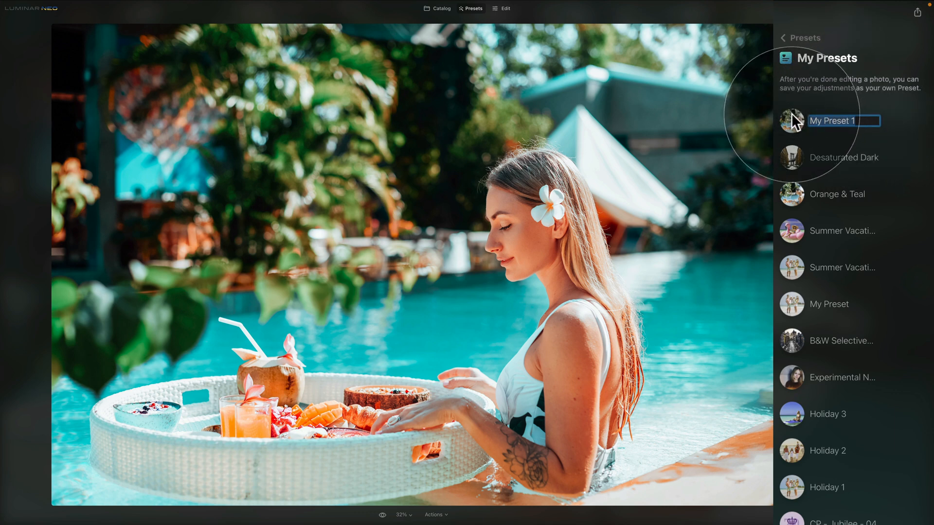
text(Orange & Teal)
key(Return)
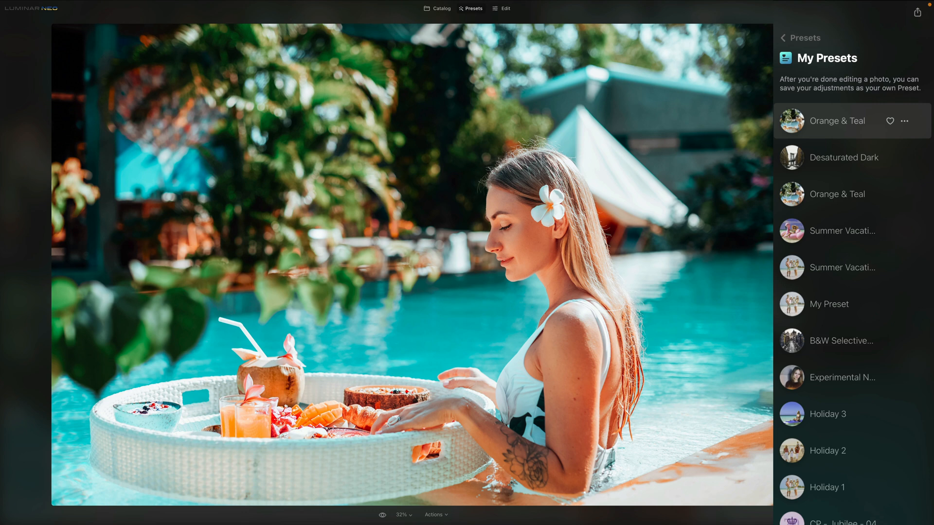
- Switch to the straw hat photo in the catalog and apply the newly saved Orange & Teal preset to it
click(439, 10)
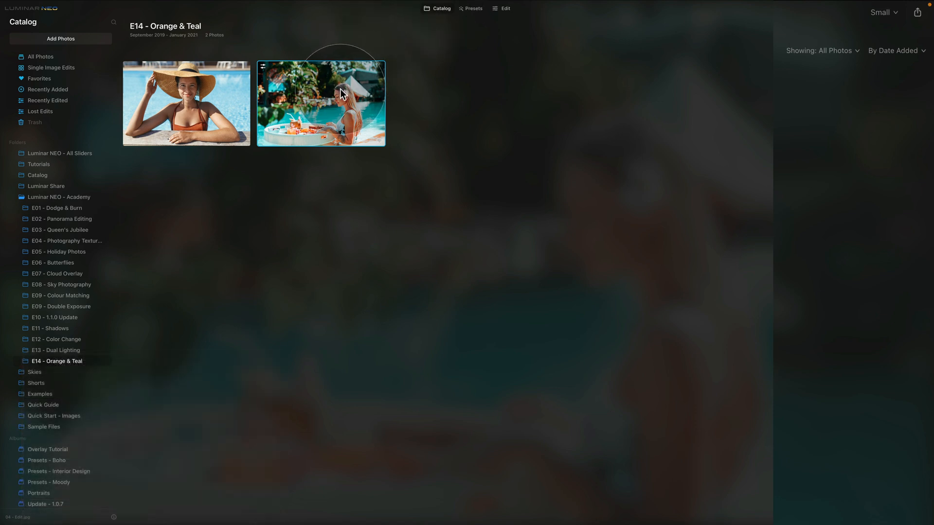
click(210, 95)
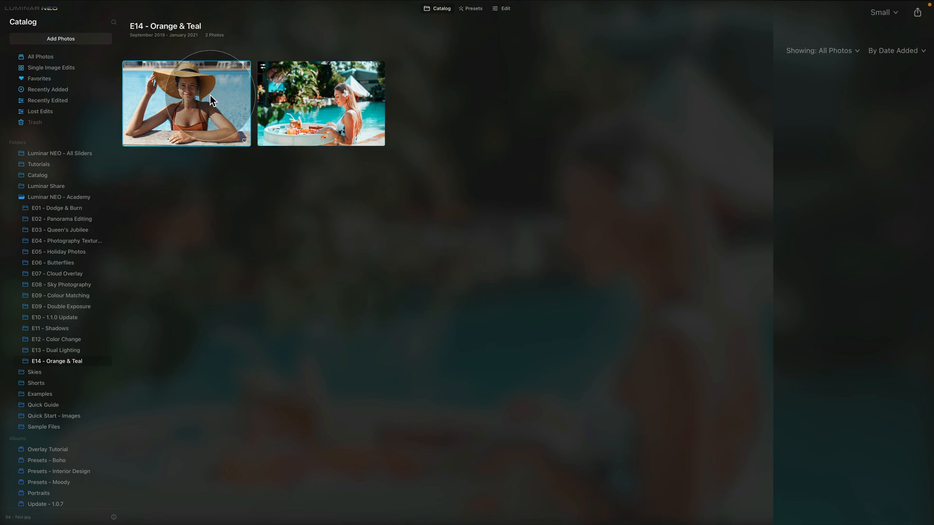
click(468, 8)
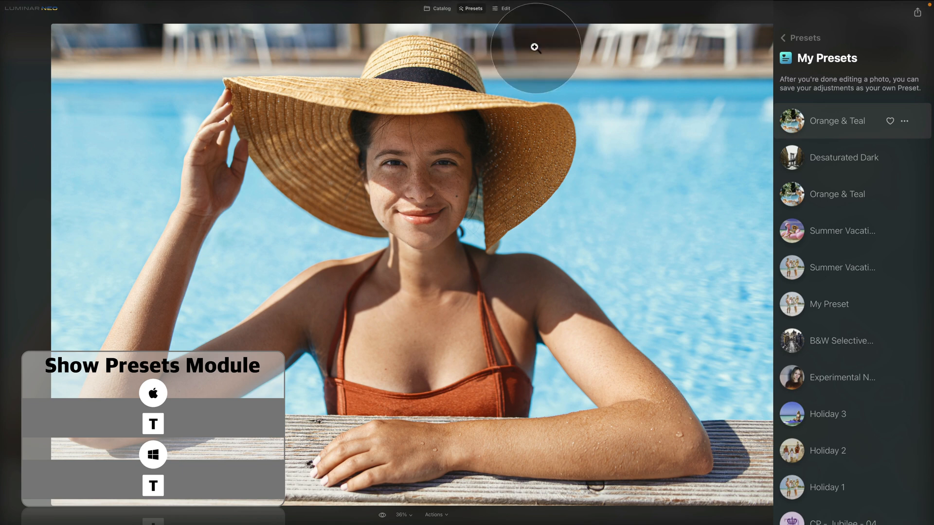
click(837, 130)
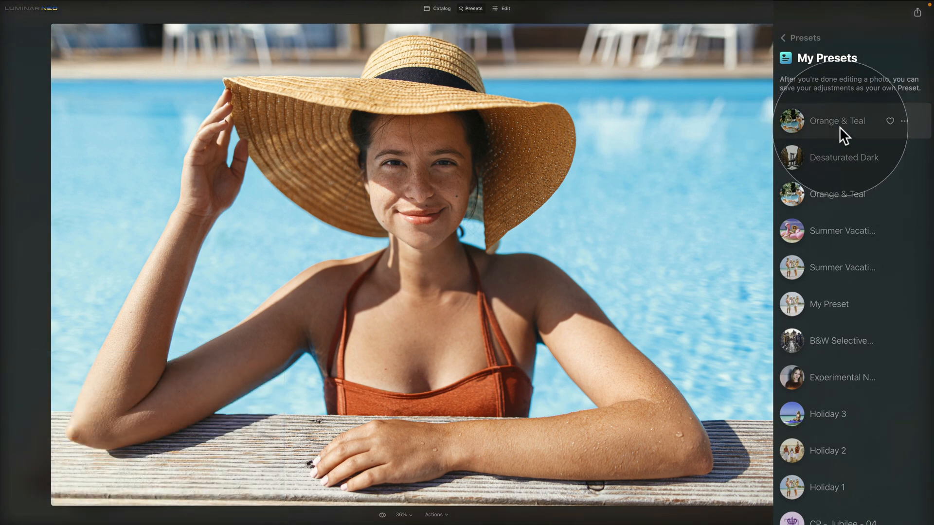
click(840, 127)
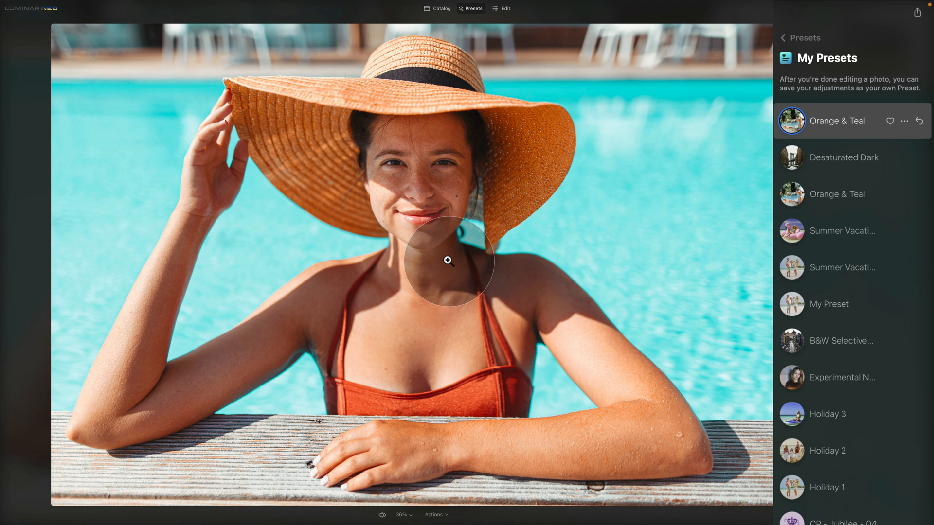
- Review the Toning and Color edits that the preset added to the straw hat photo, and return to the editing tools
click(502, 10)
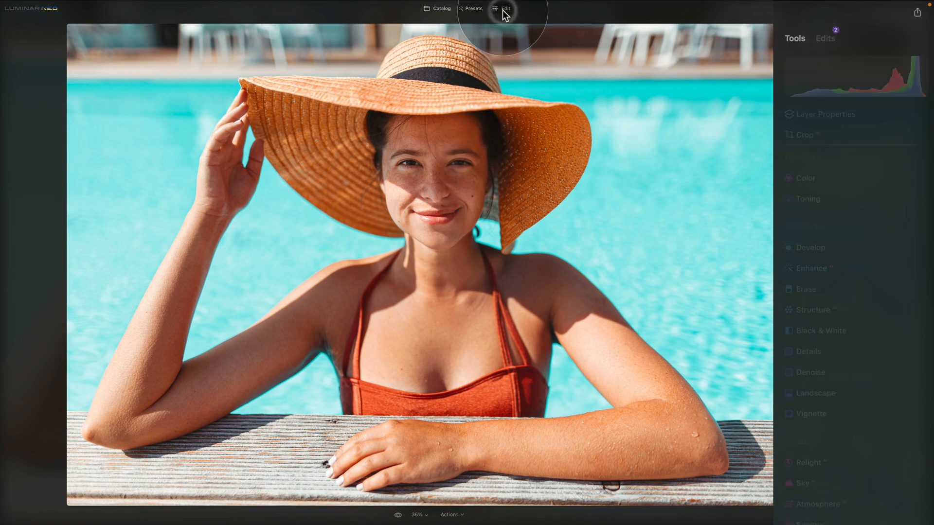
click(830, 39)
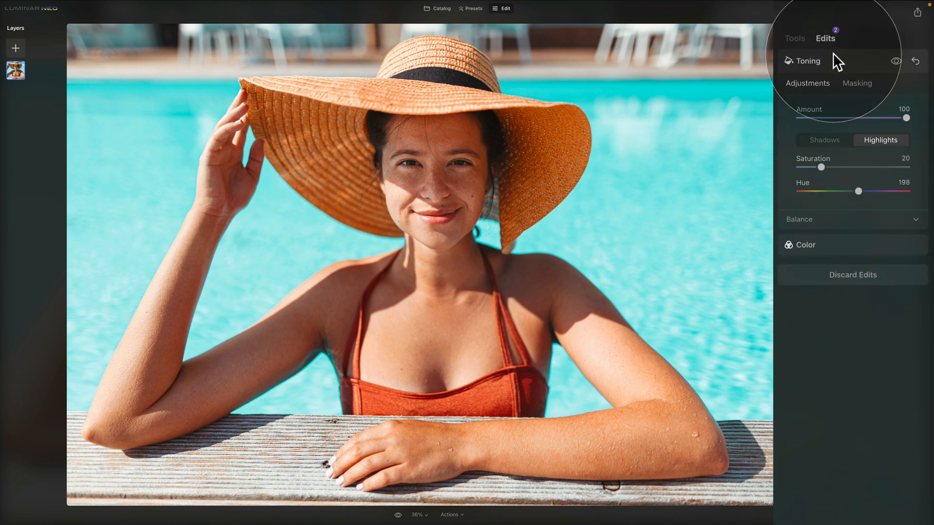
click(827, 251)
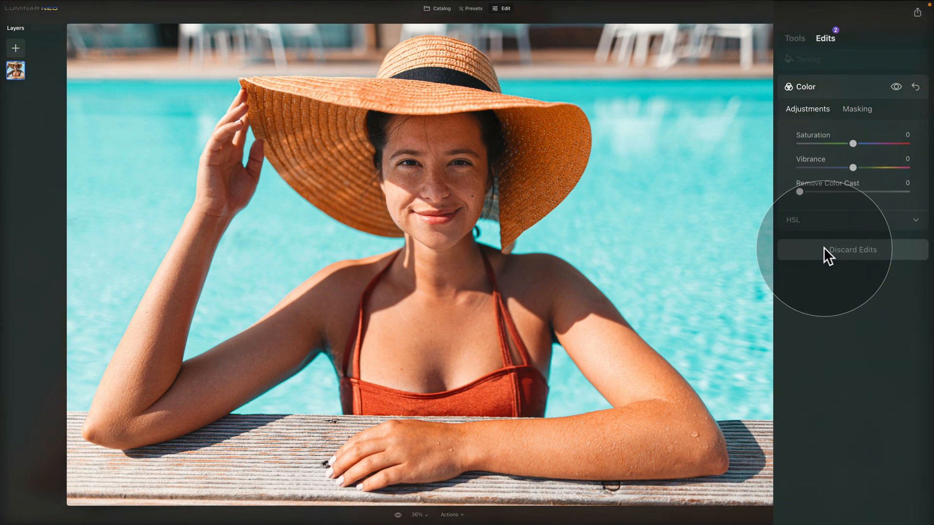
click(822, 84)
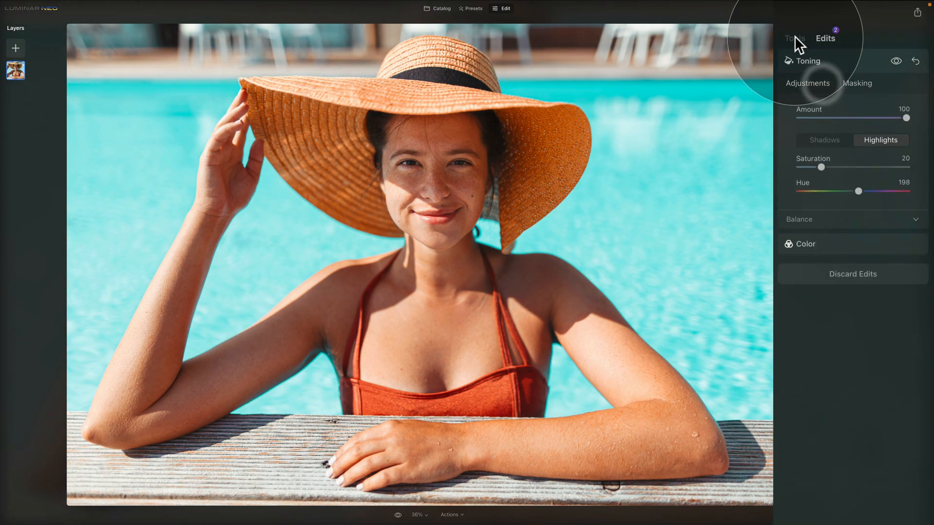
click(795, 38)
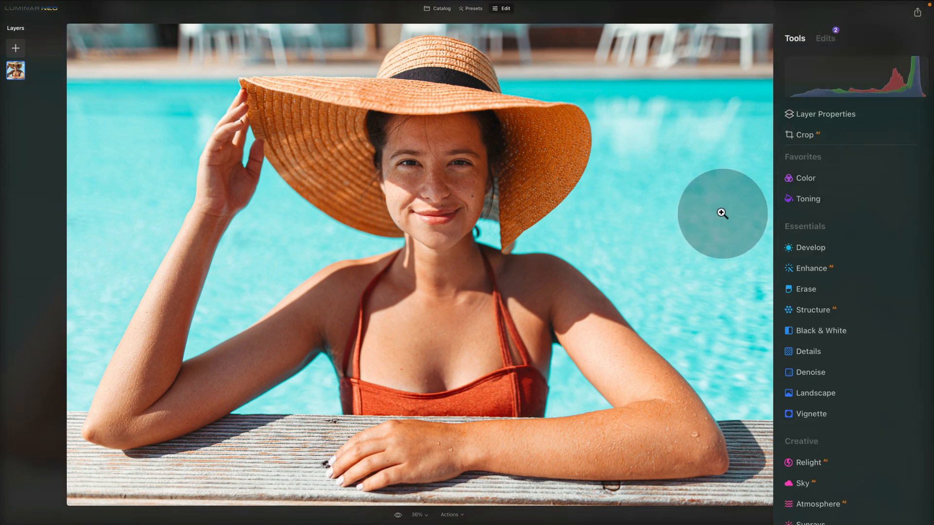